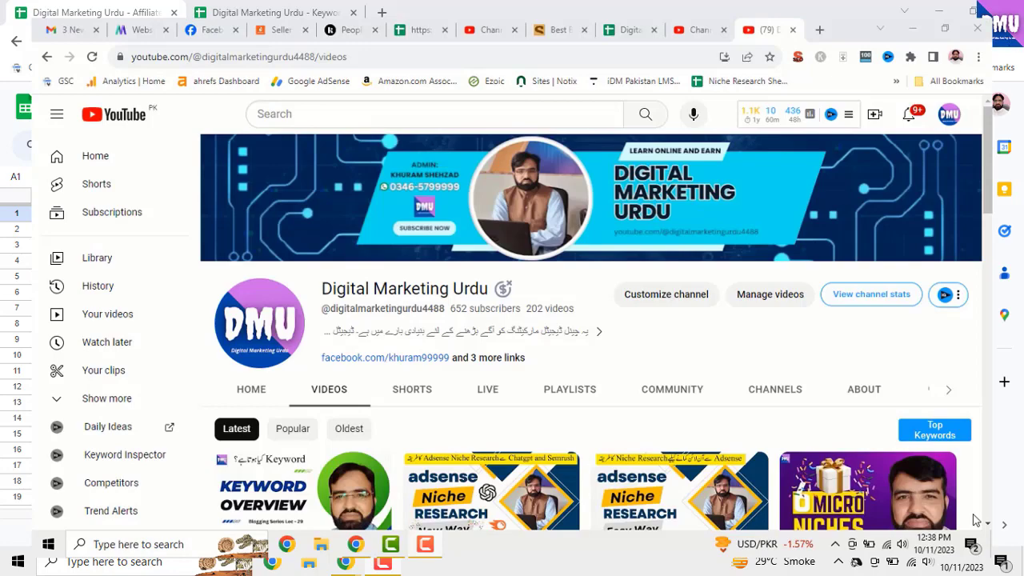
# Look through the latest videos on the Digital Marketing Urdu YouTube channel
pyautogui.scroll(-3, 975, 520)
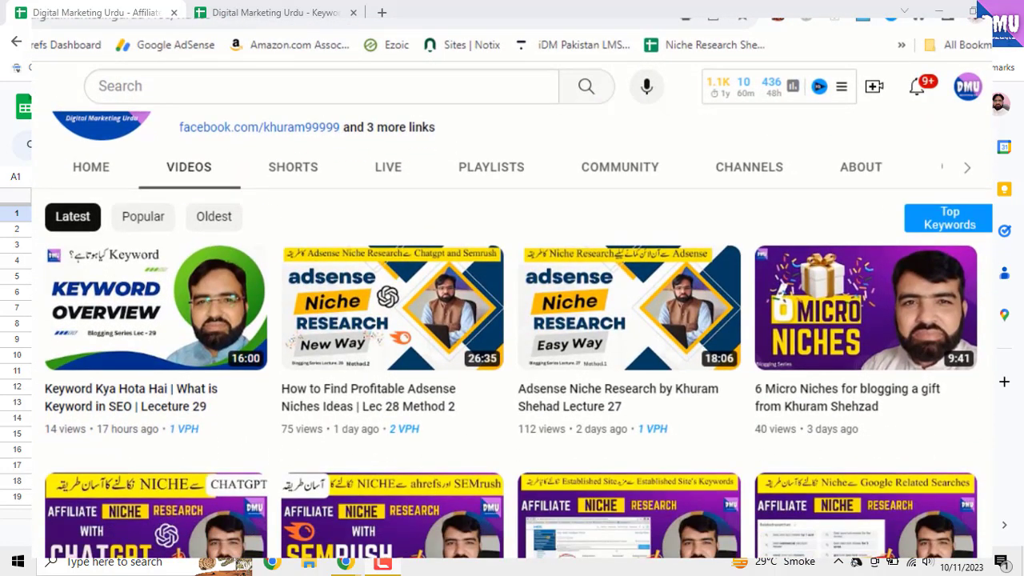
pyautogui.scroll(-1, 512, 360)
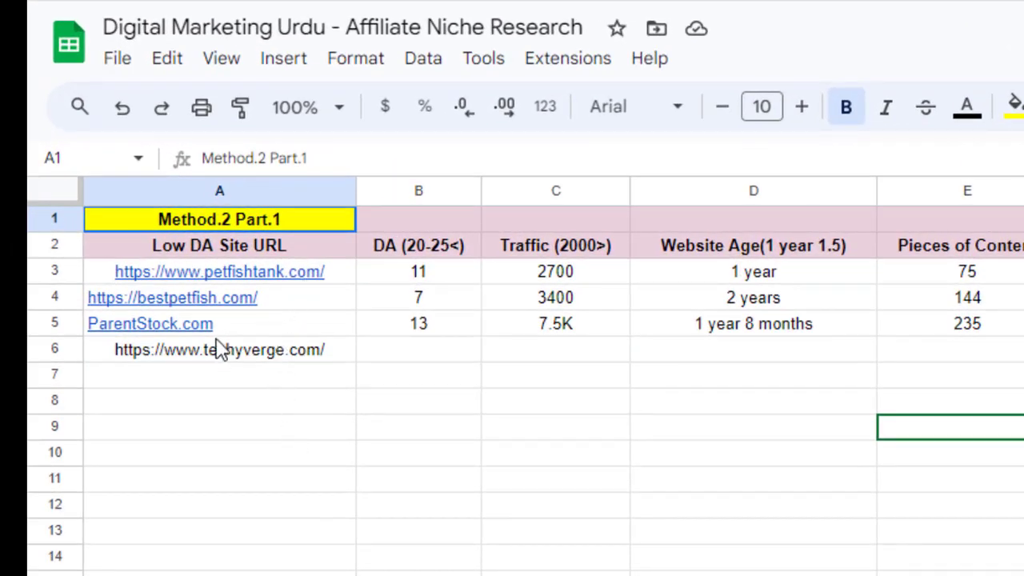
# Review the column criteria on the Informational sheet of the Keyword Research spreadsheet
pyautogui.click(313, 274)
pyautogui.click(585, 453)
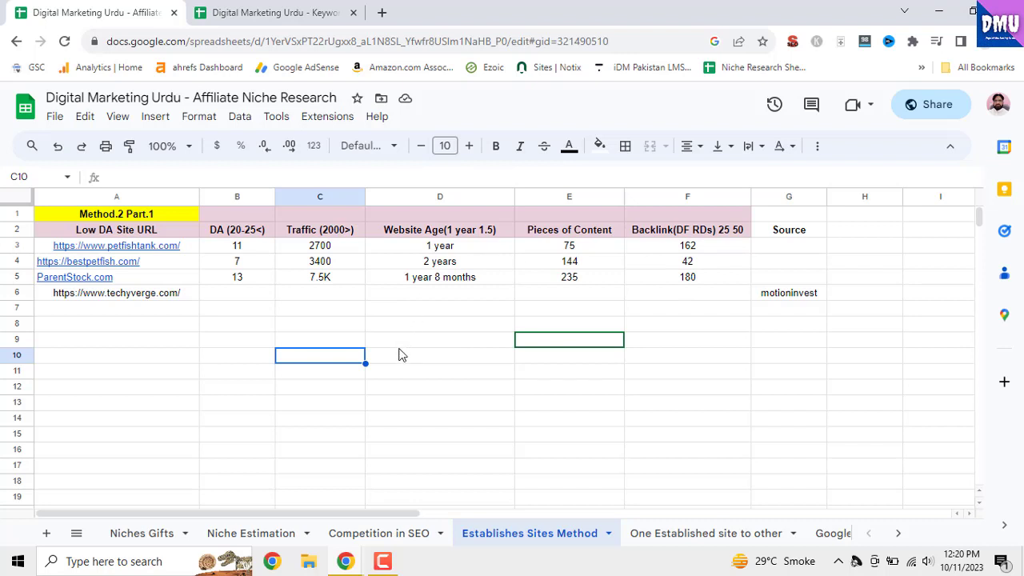
pyautogui.click(308, 16)
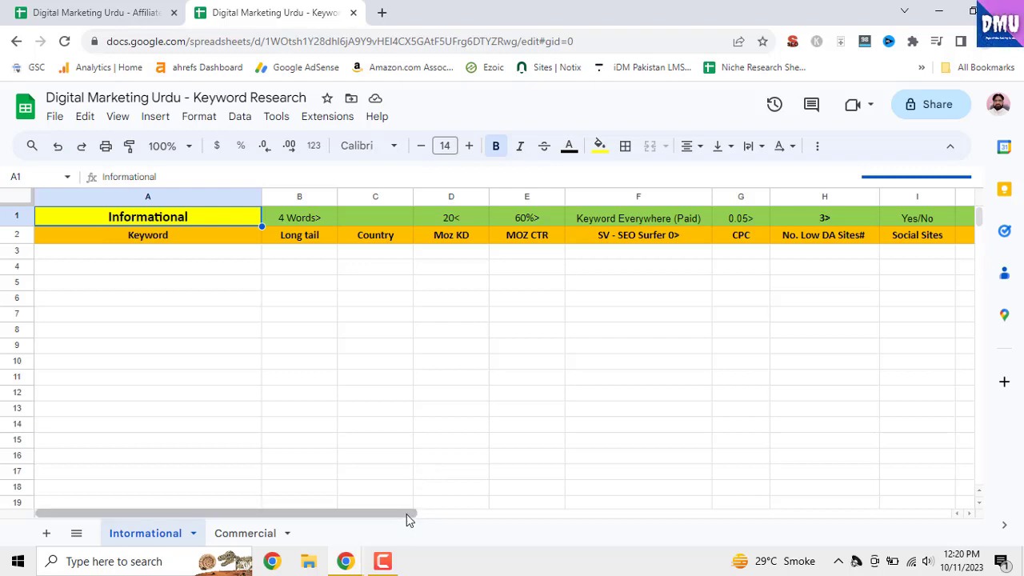
pyautogui.moveTo(407, 512); pyautogui.dragTo(332, 512)
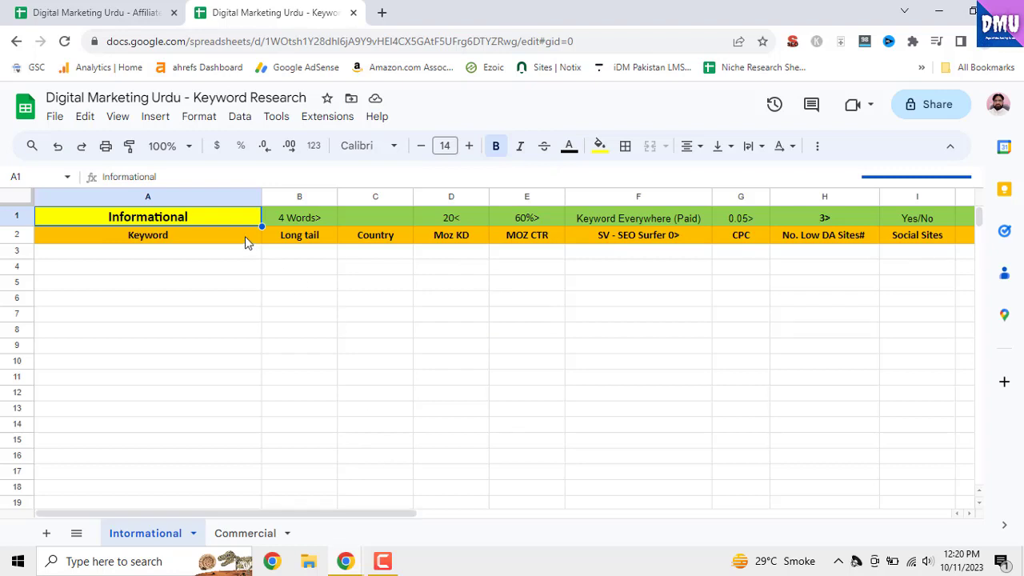
# Go through the method sheets of the Affiliate Niche Research spreadsheet, from Niche Estimation through to Chatgpt niches
pyautogui.click(130, 15)
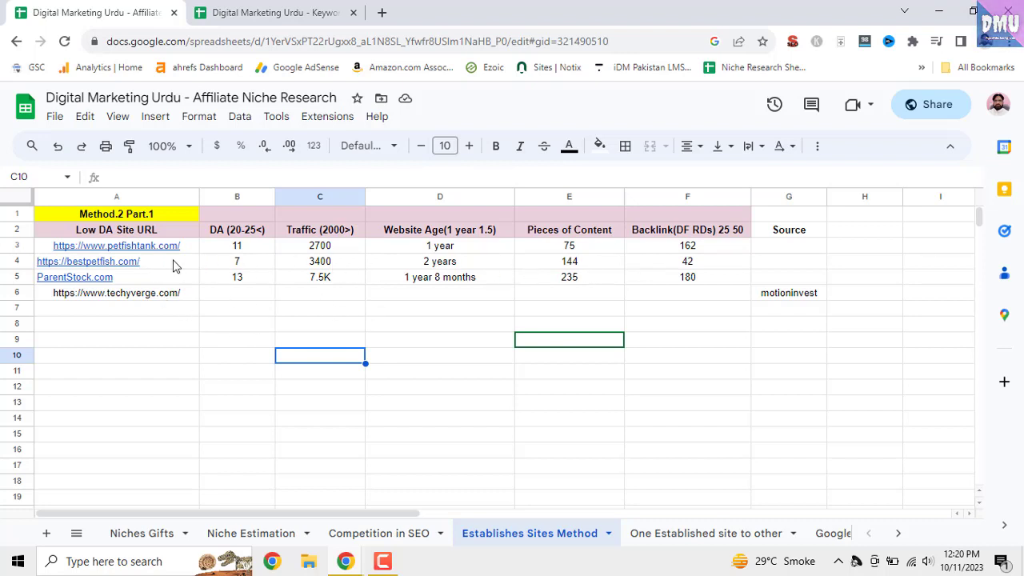
pyautogui.moveTo(157, 255)
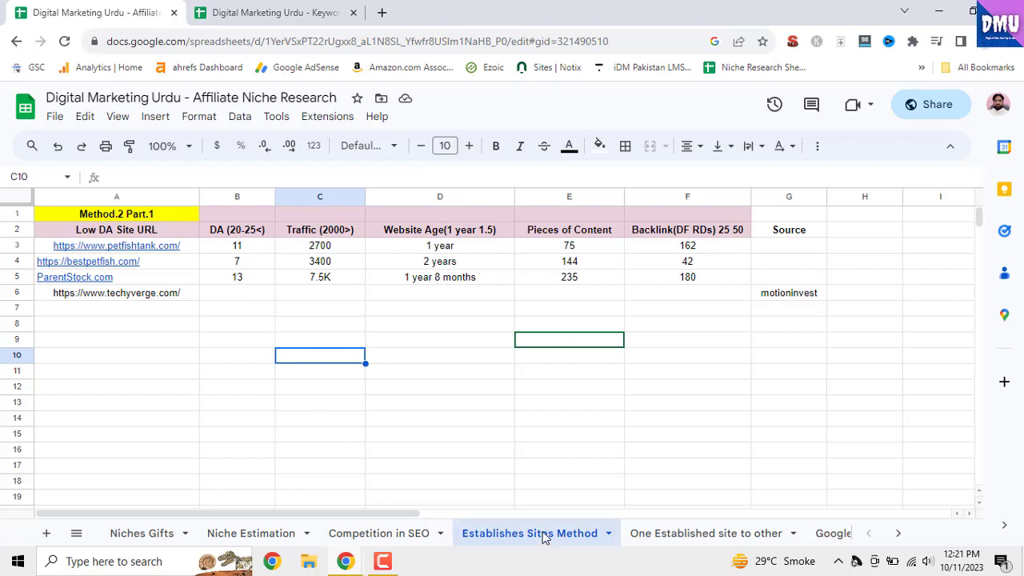
pyautogui.click(394, 542)
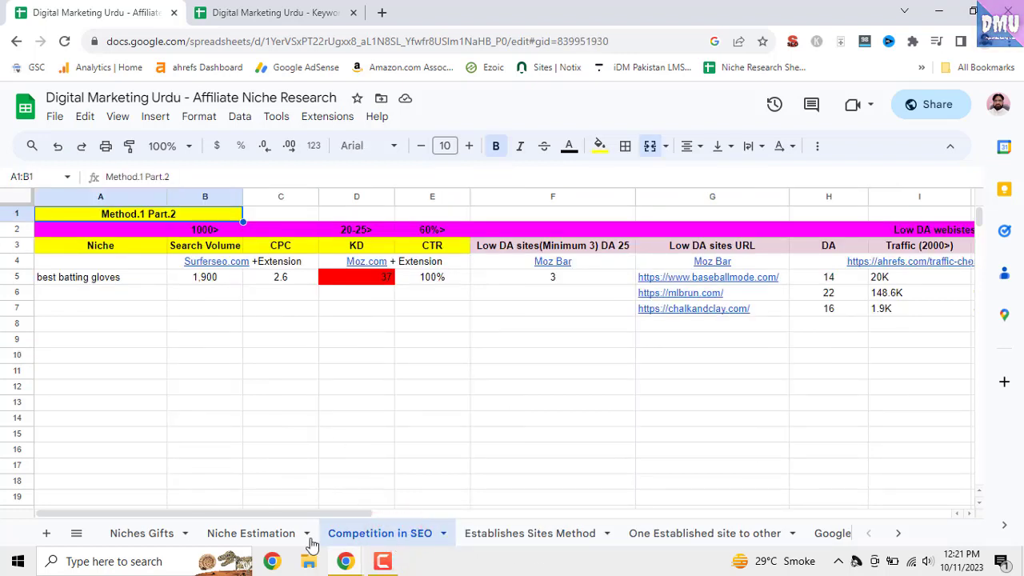
pyautogui.click(269, 542)
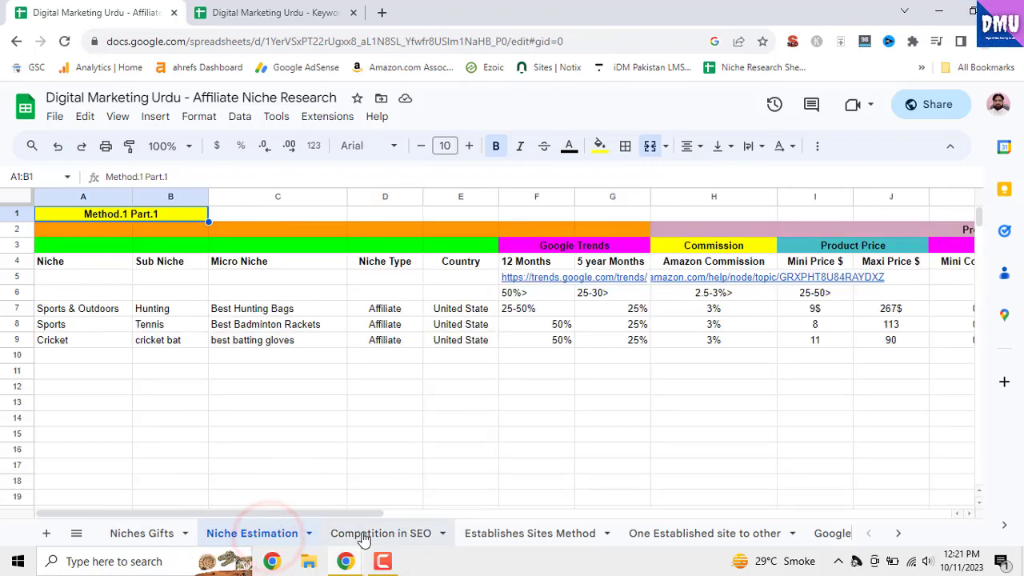
pyautogui.click(361, 540)
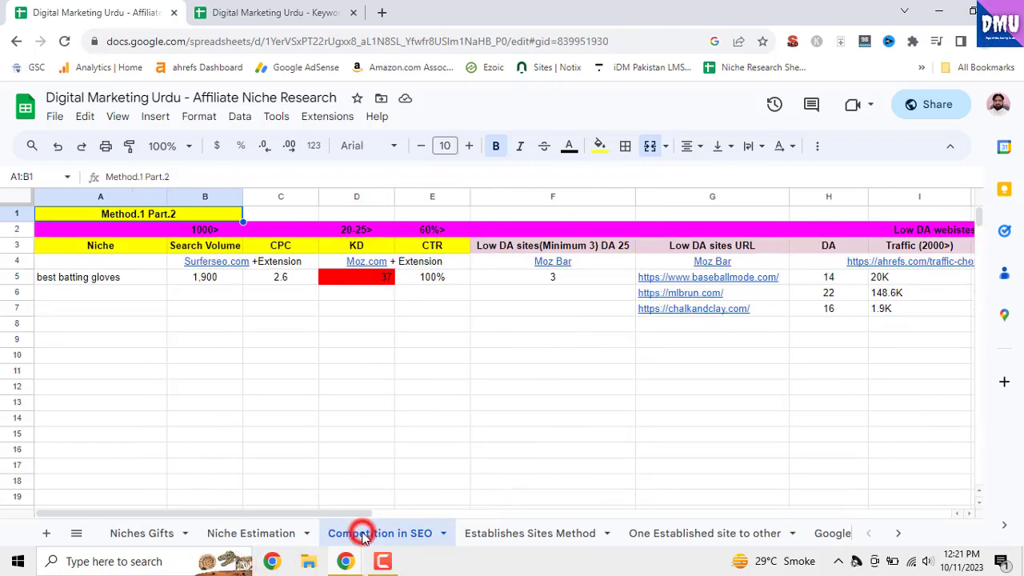
pyautogui.click(482, 541)
pyautogui.click(653, 540)
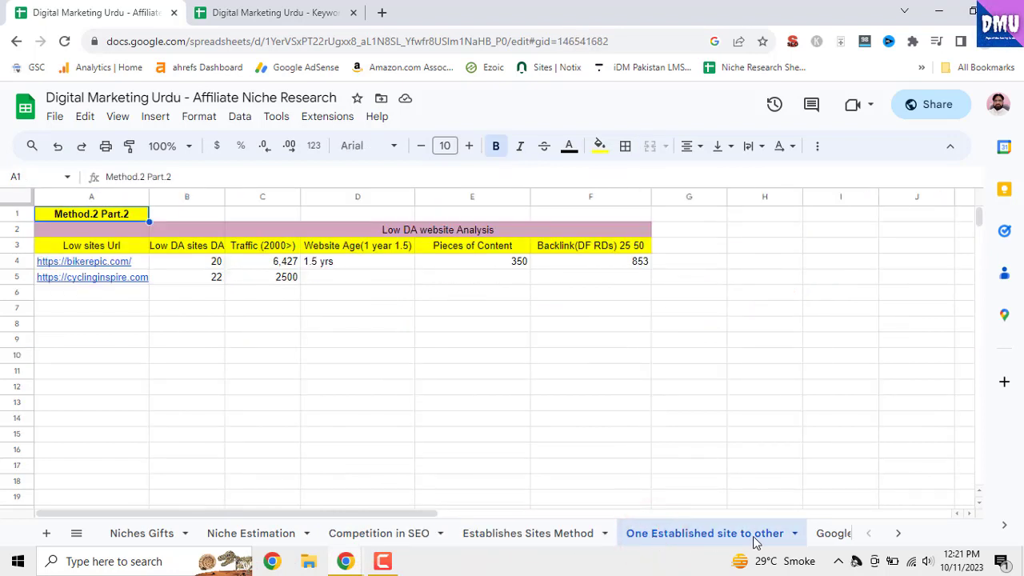
pyautogui.click(827, 536)
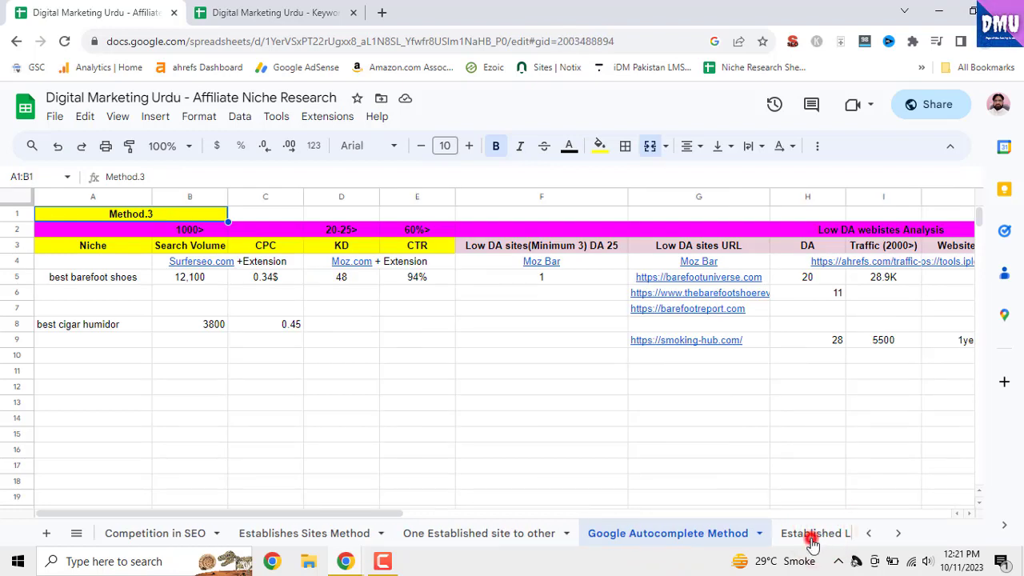
pyautogui.click(812, 539)
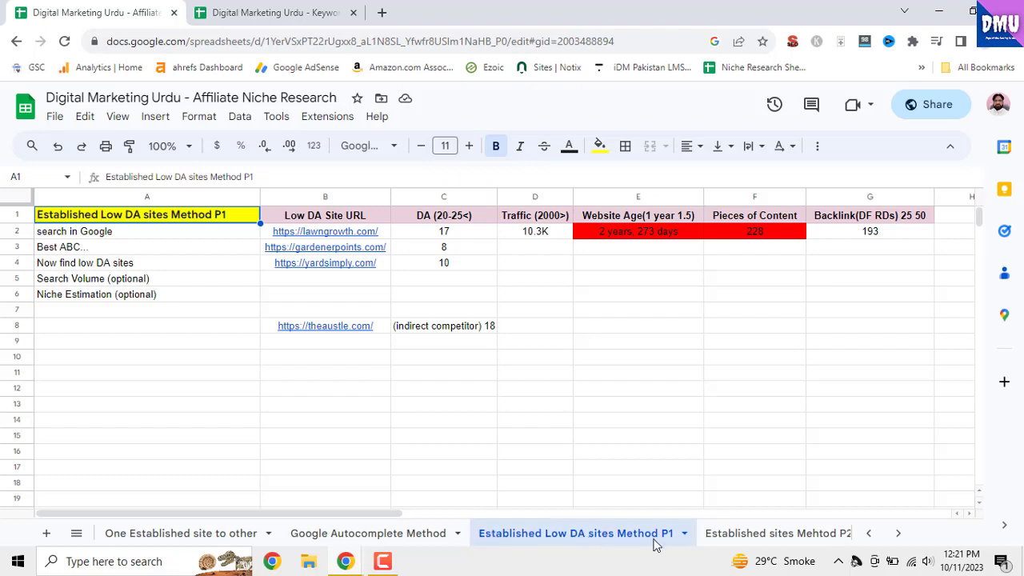
pyautogui.click(762, 538)
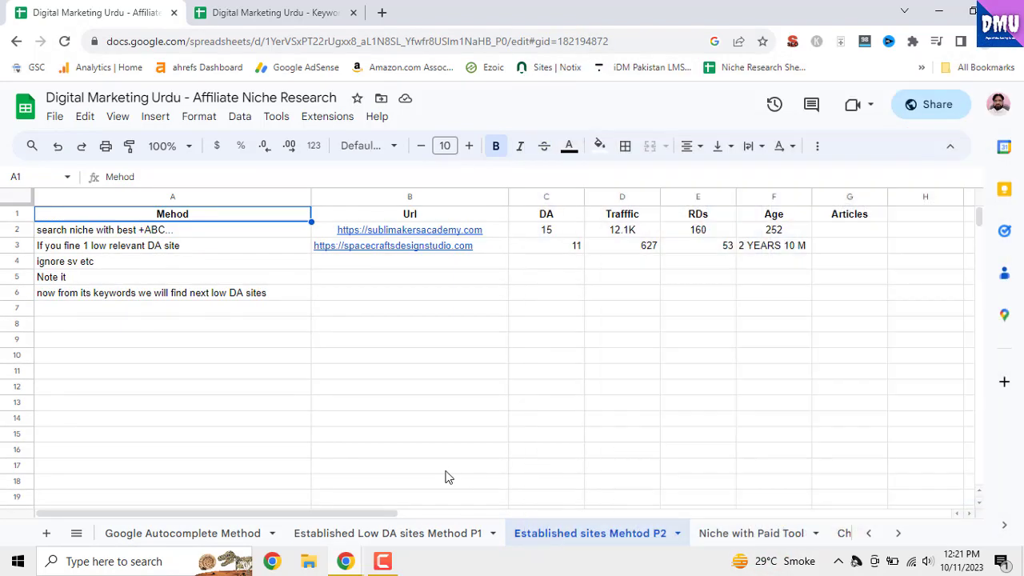
pyautogui.click(760, 537)
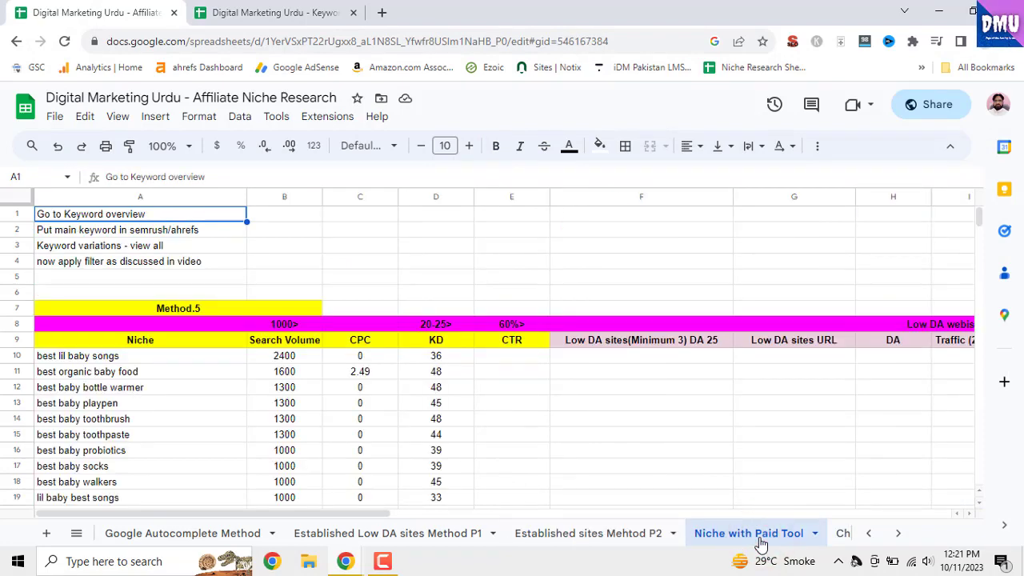
pyautogui.click(841, 538)
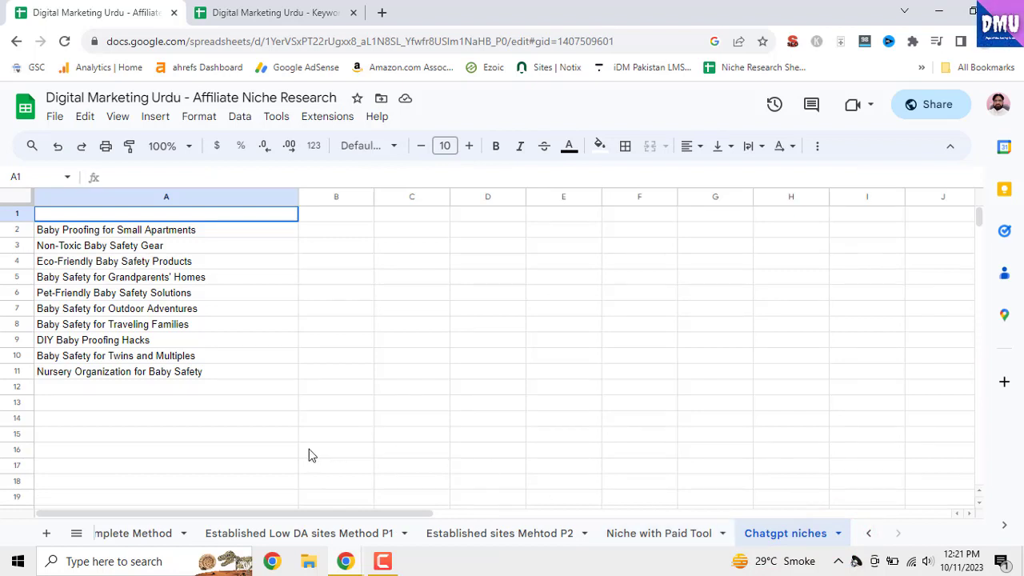
# Return to the Establishes Sites Method sheet and open the linked petfishtank.com site from cell A3
pyautogui.click(868, 533)
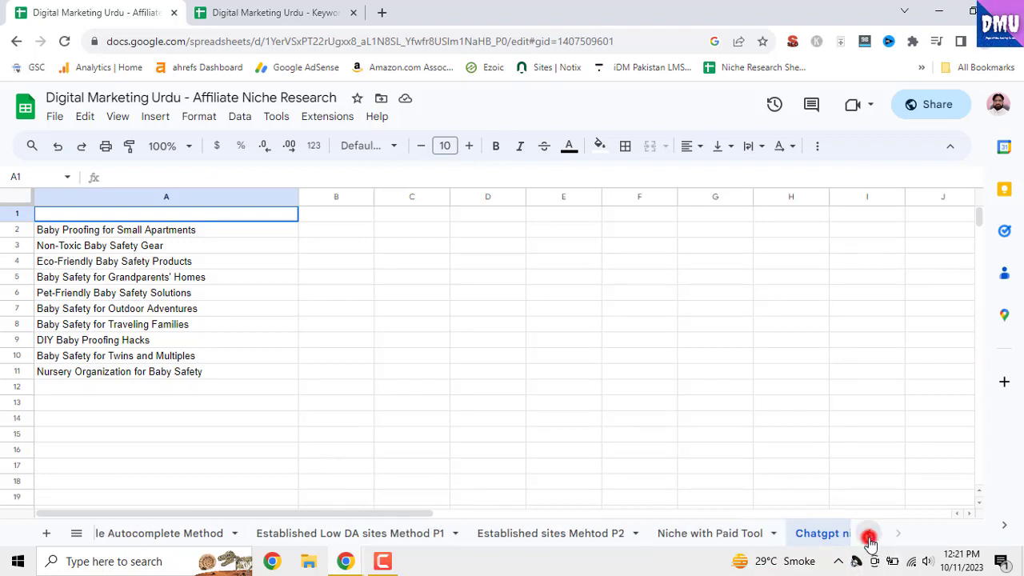
pyautogui.click(868, 533)
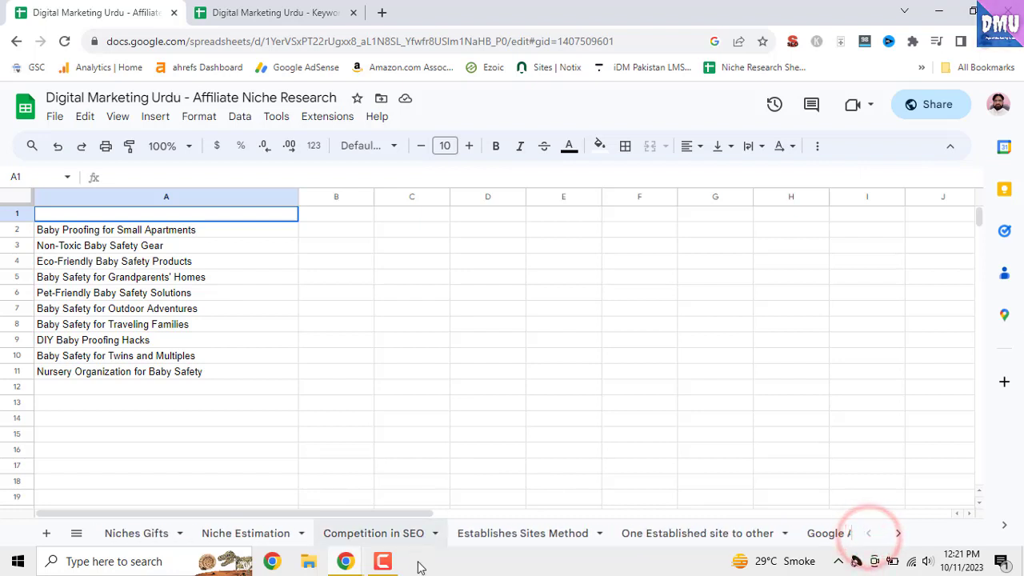
pyautogui.click(481, 536)
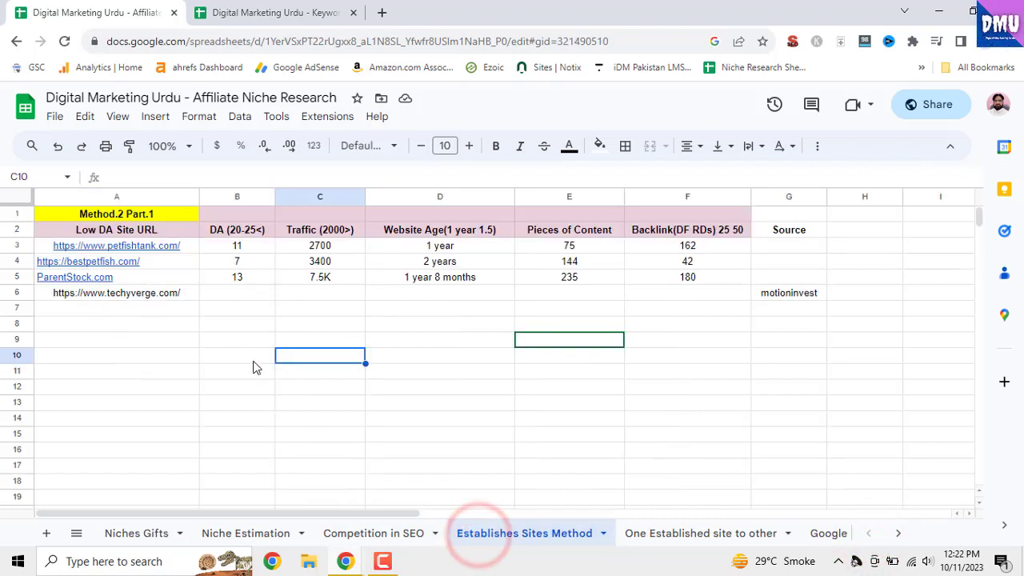
pyautogui.click(177, 245)
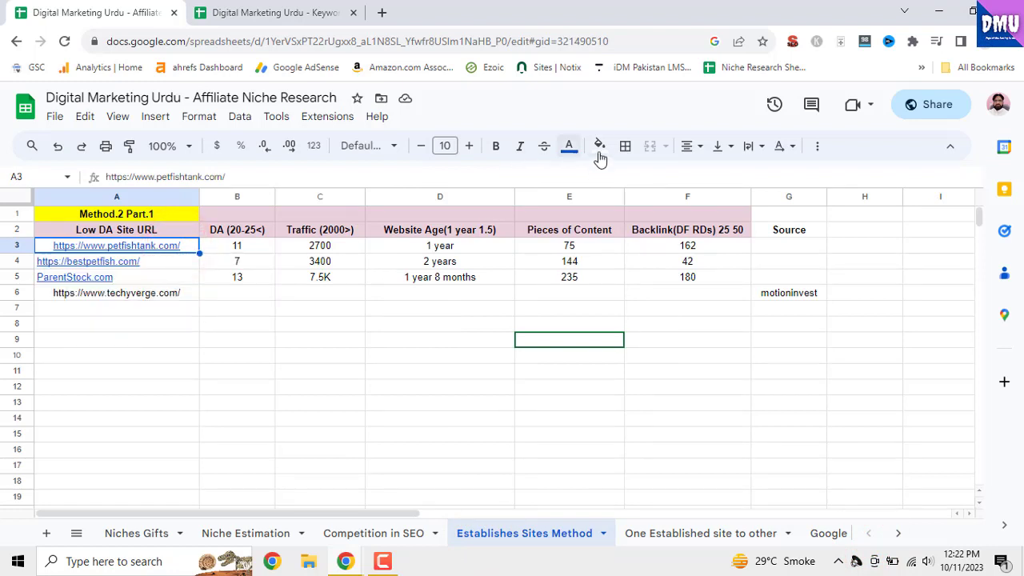
pyautogui.rightClick(177, 255)
pyautogui.click(216, 189)
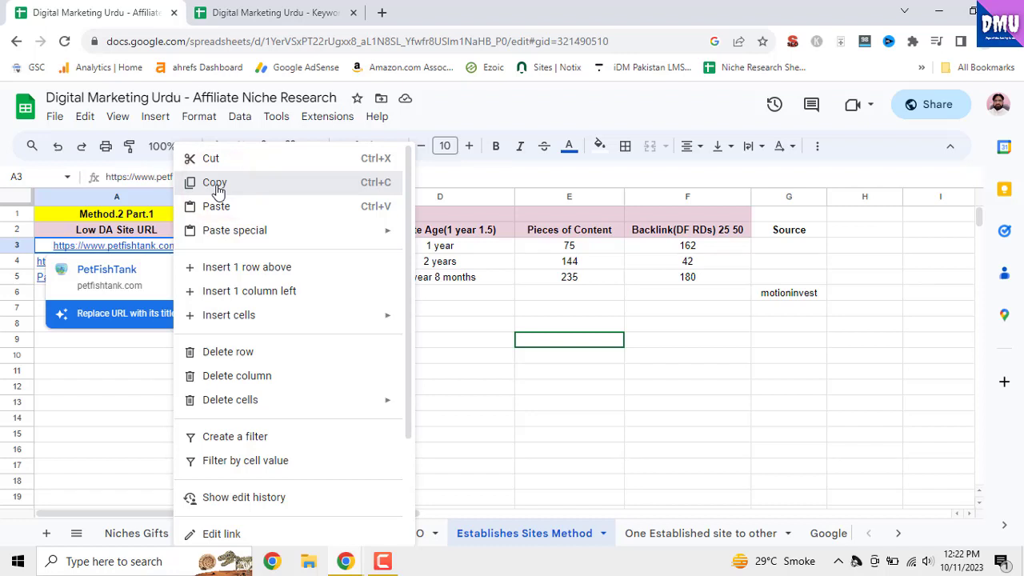
pyautogui.click(457, 108)
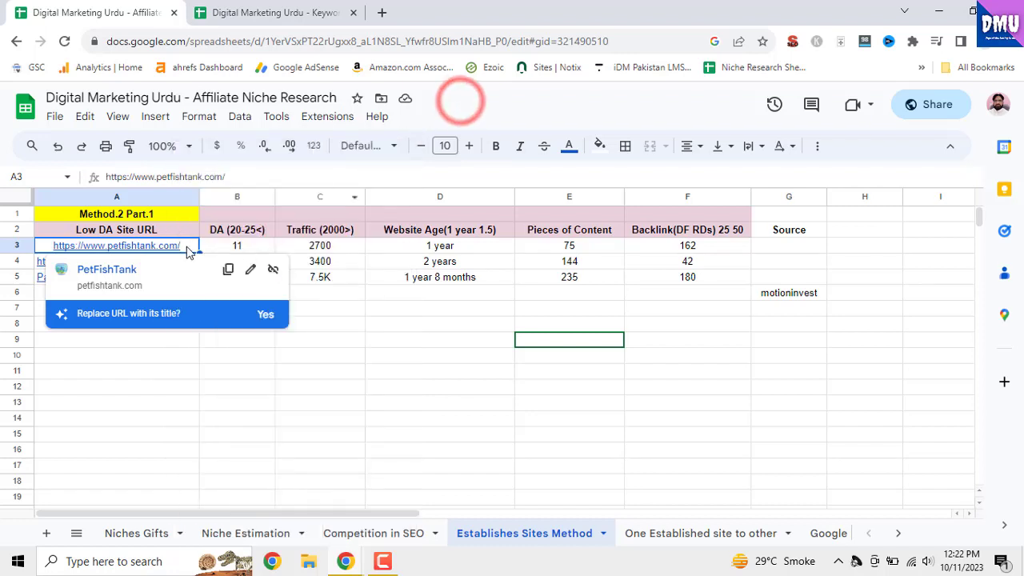
pyautogui.click(119, 270)
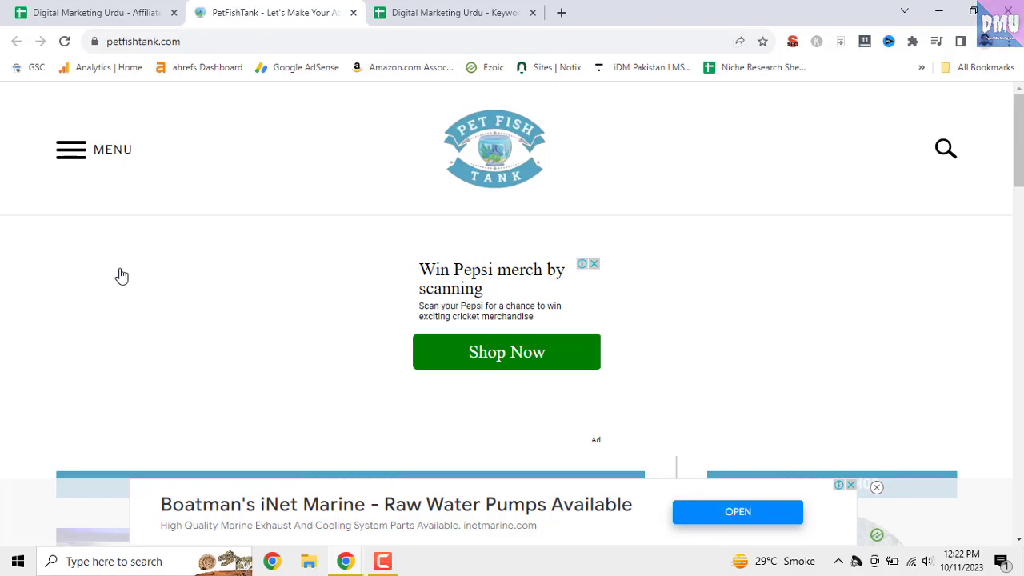
# Load the site's sitemap_index.xml and open its post-sitemap.xml
pyautogui.click(249, 44)
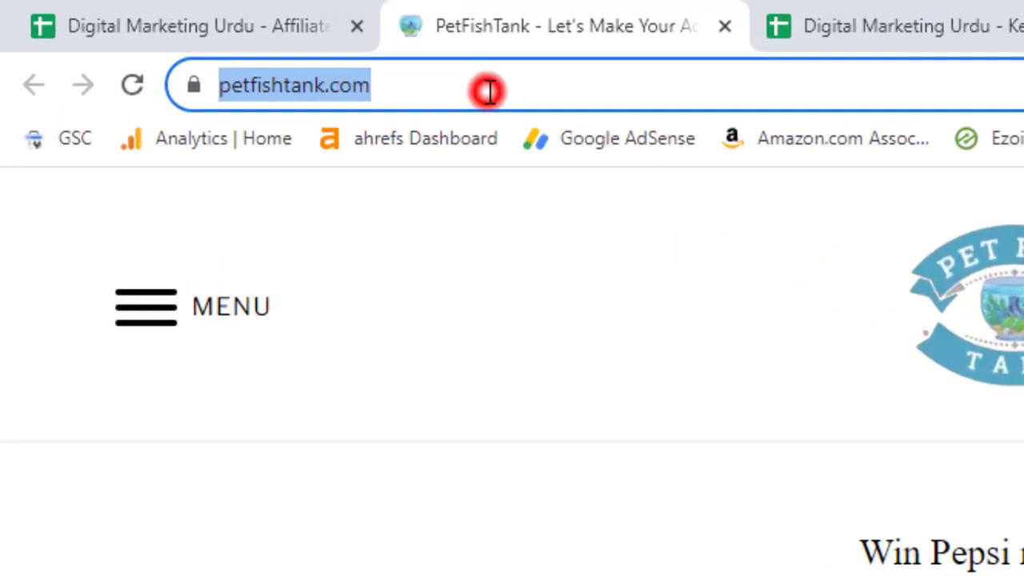
pyautogui.click(635, 112)
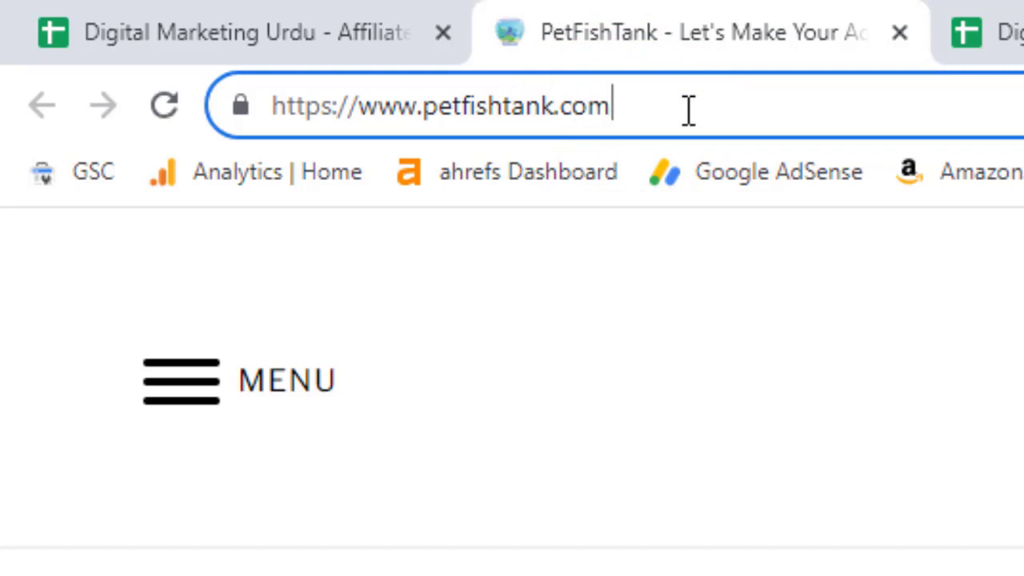
pyautogui.write('/')
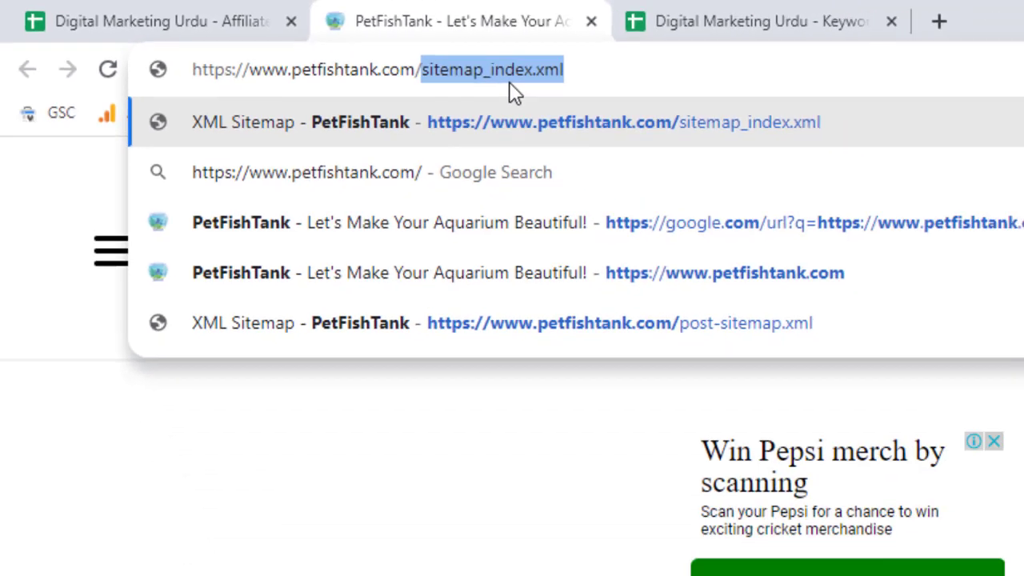
pyautogui.press('Return')
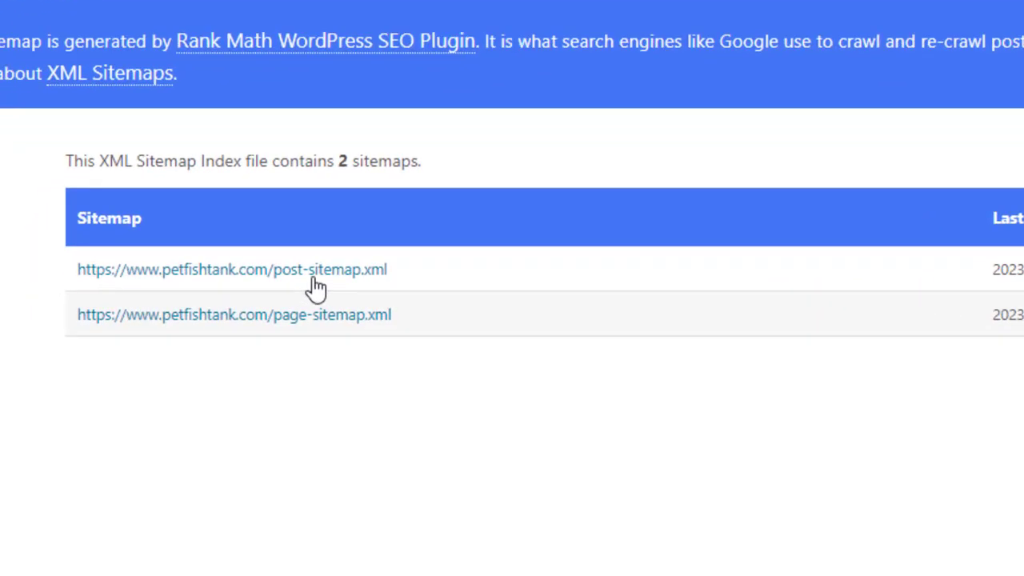
pyautogui.click(201, 319)
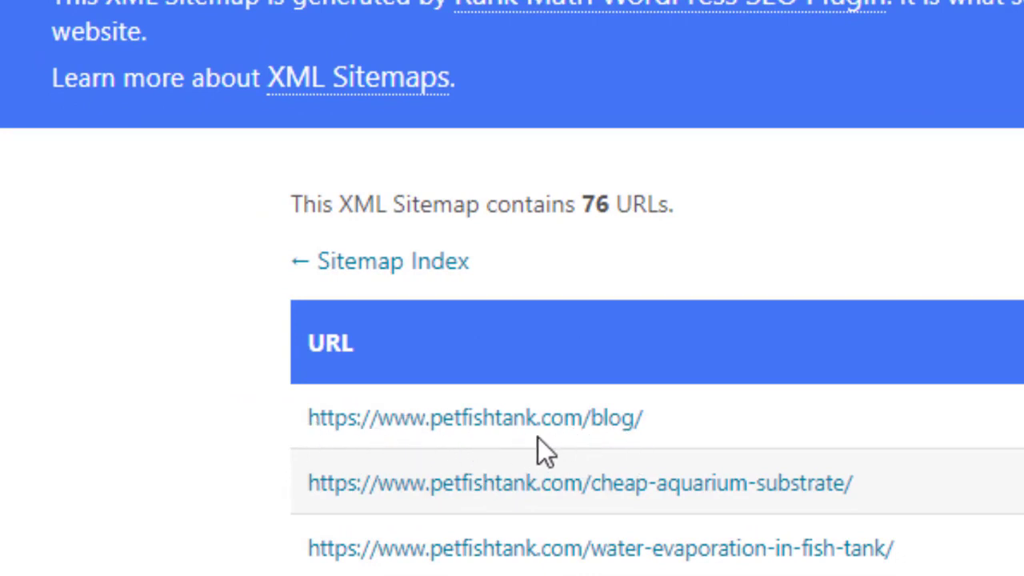
# Examine the post sitemap's URL count and the list of article URLs as potential keywords
pyautogui.doubleClick(590, 204)
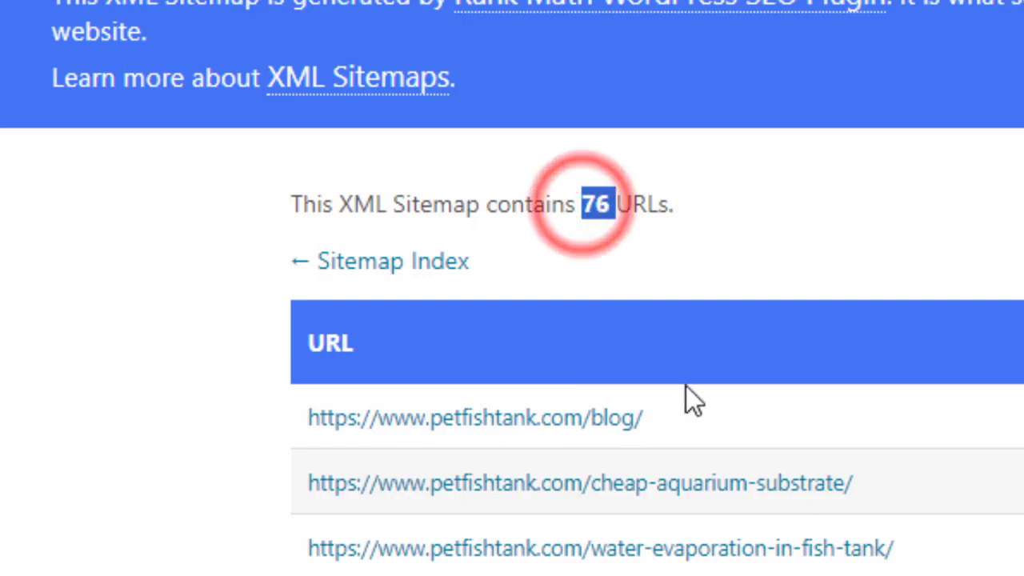
pyautogui.scroll(-6, 1012, 436)
pyautogui.scroll(-12, 766, 406)
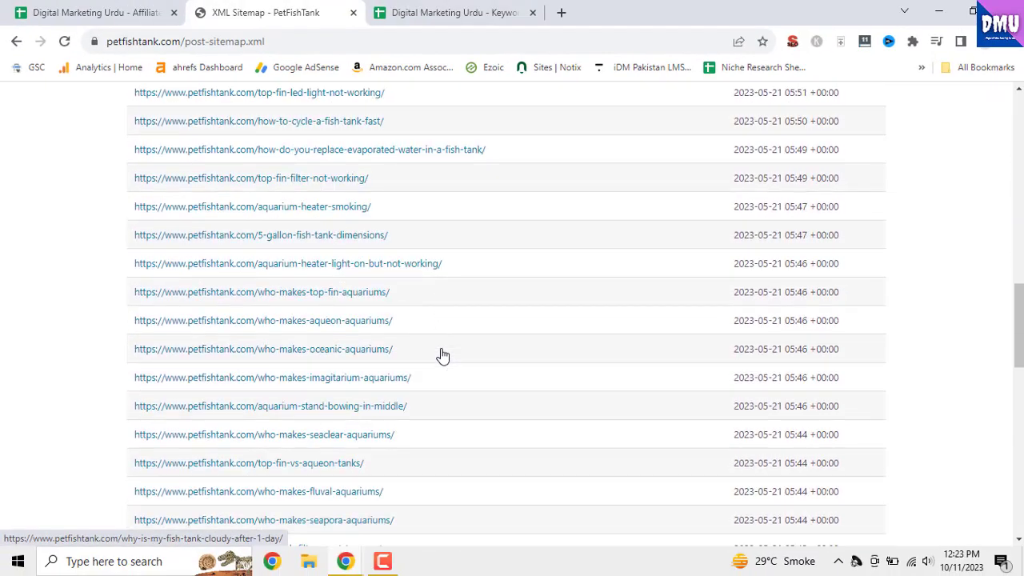
pyautogui.scroll(15, 443, 356)
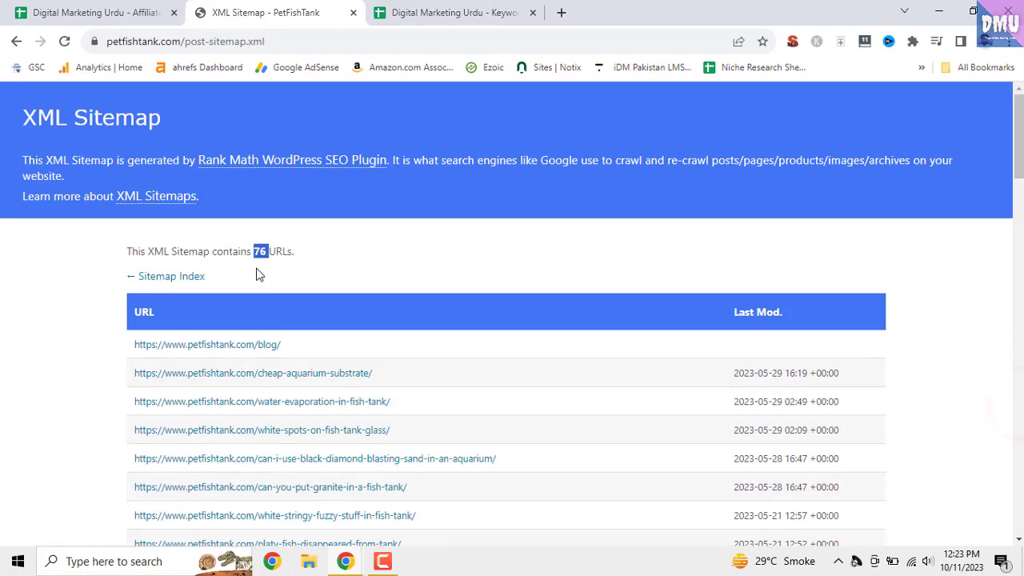
pyautogui.click(259, 270)
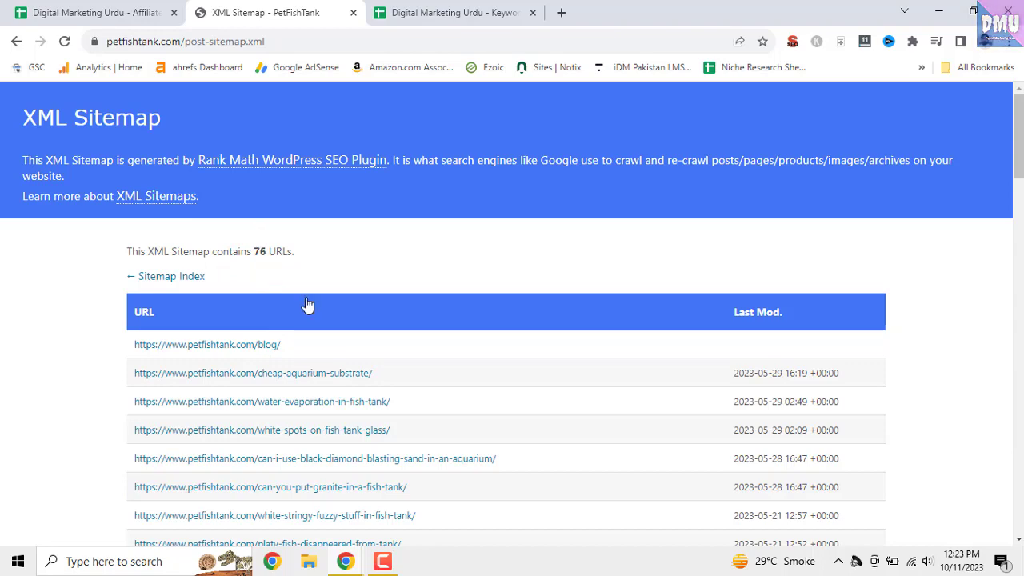
pyautogui.scroll(-2, 346, 317)
pyautogui.scroll(-7, 346, 318)
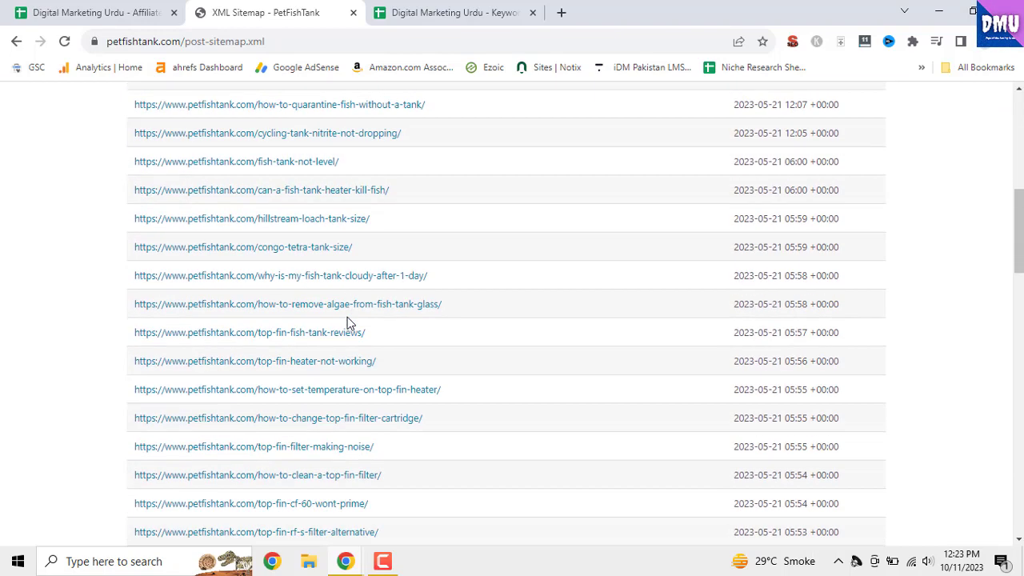
pyautogui.scroll(-6, 347, 323)
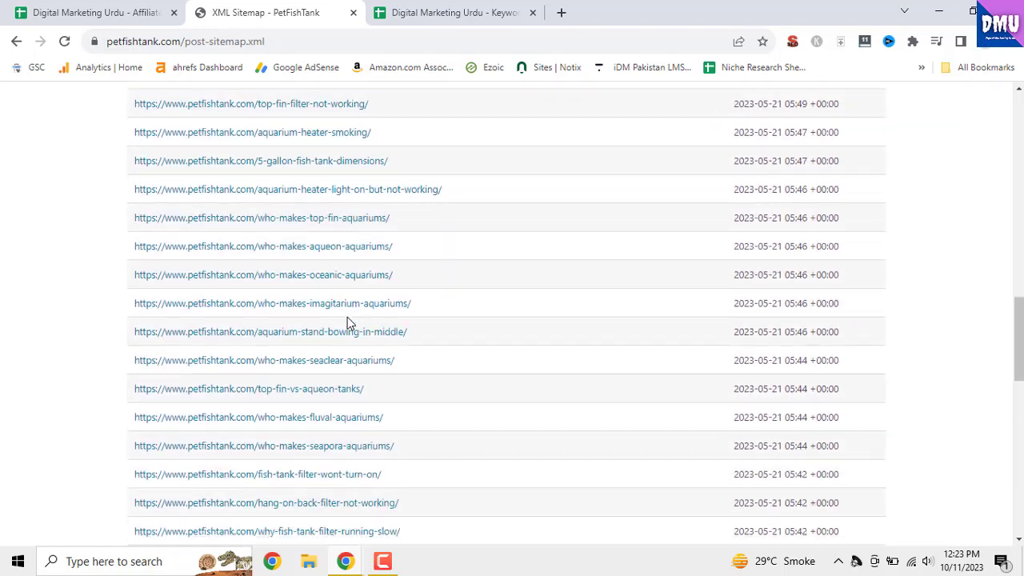
pyautogui.moveTo(1017, 347); pyautogui.dragTo(1018, 120)
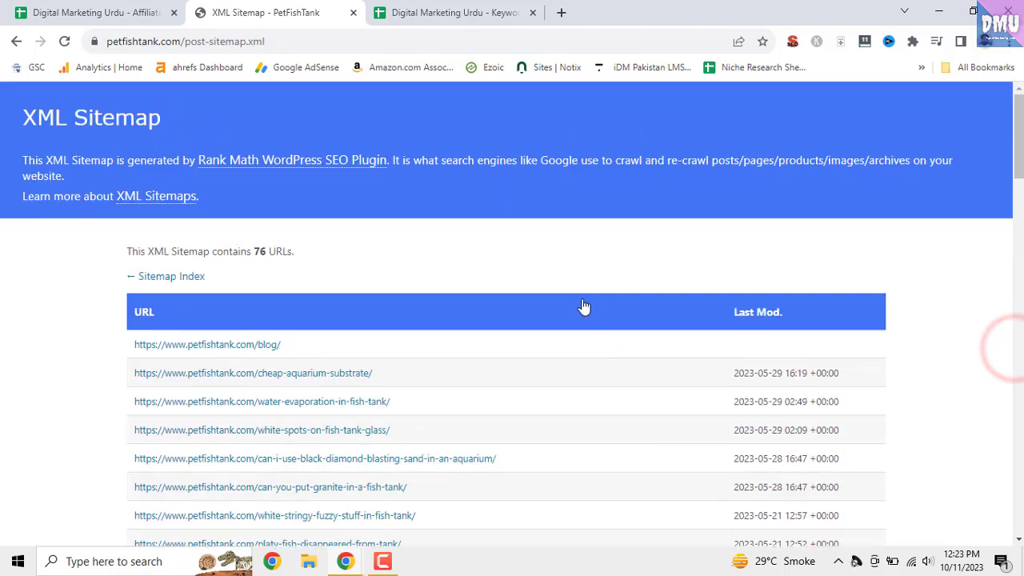
# Copy the sitemap entries from cheap-aquarium-substrate through algae-eater-dying-symptoms, leaving out the blog URL
pyautogui.scroll(-2, 580, 308)
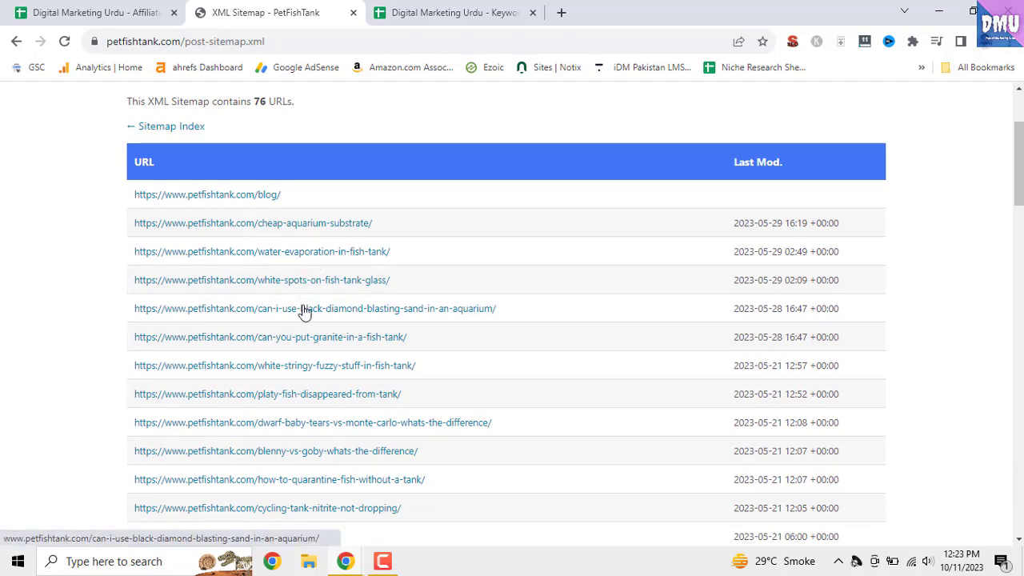
pyautogui.scroll(-1, 352, 328)
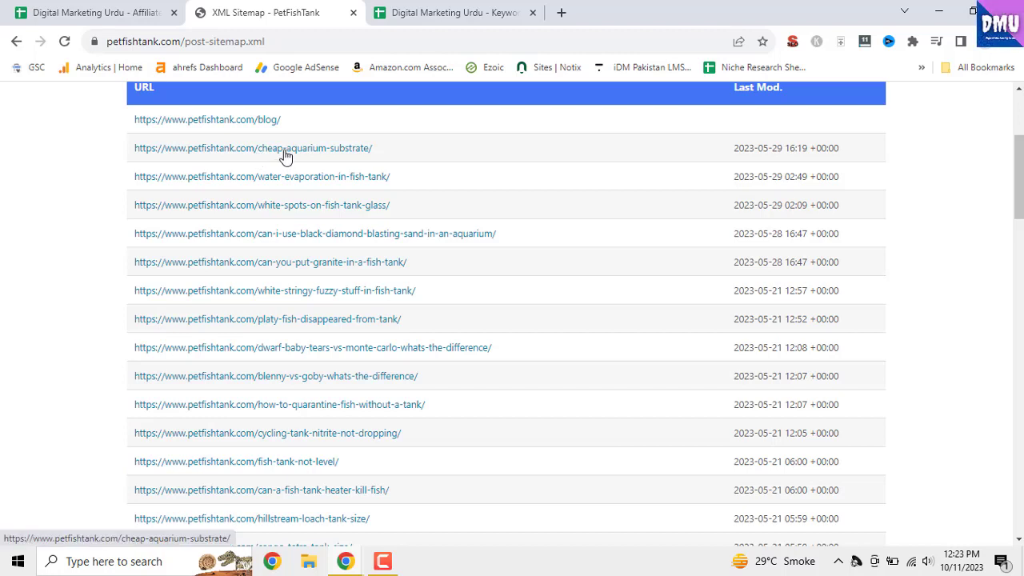
pyautogui.scroll(1, 364, 316)
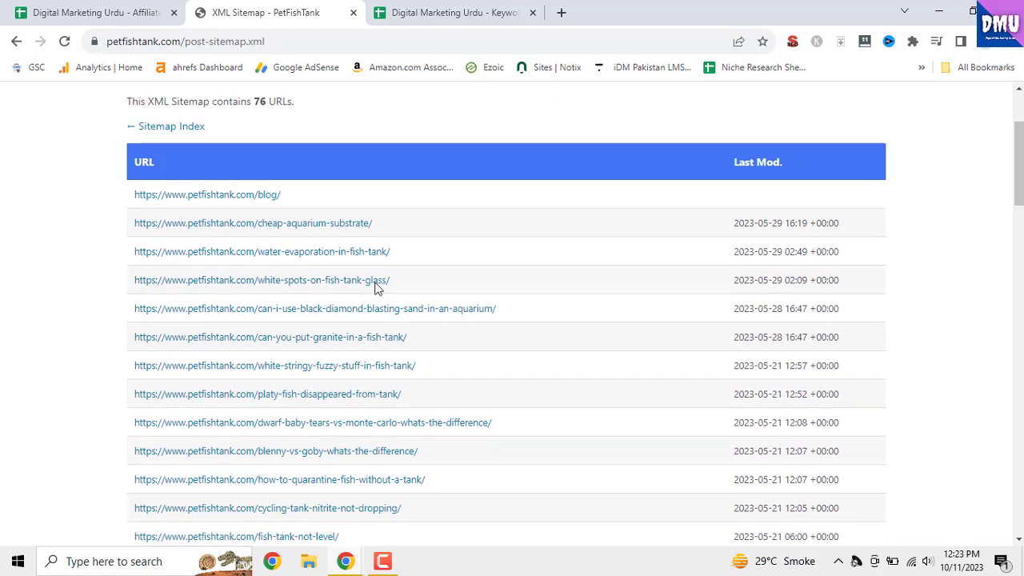
pyautogui.moveTo(130, 223); pyautogui.dragTo(836, 560)
pyautogui.rightClick(805, 394)
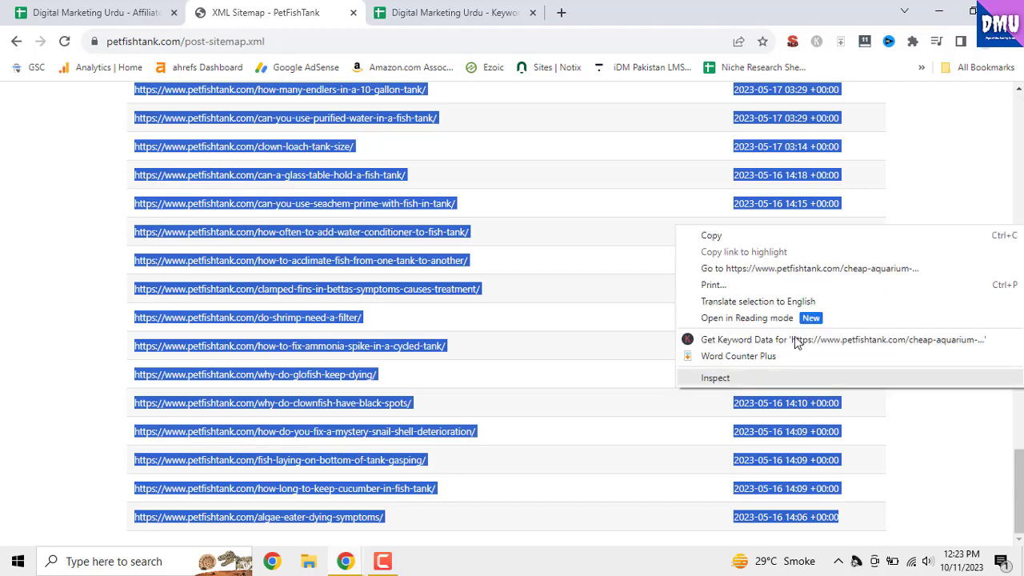
pyautogui.click(764, 234)
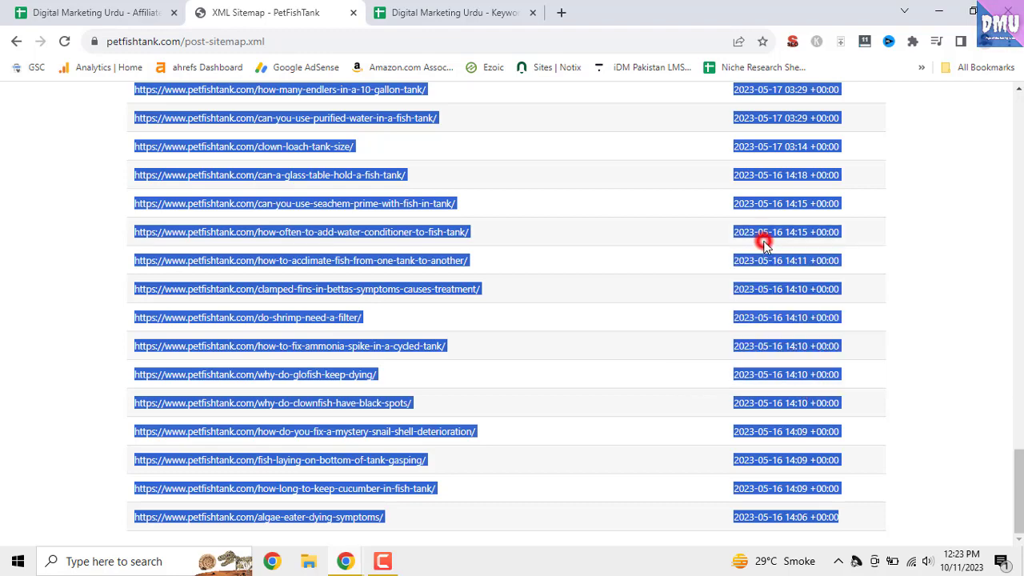
# Switch to the Keyword Research spreadsheet and select cell A3 under Keyword on the Informational sheet
pyautogui.click(131, 13)
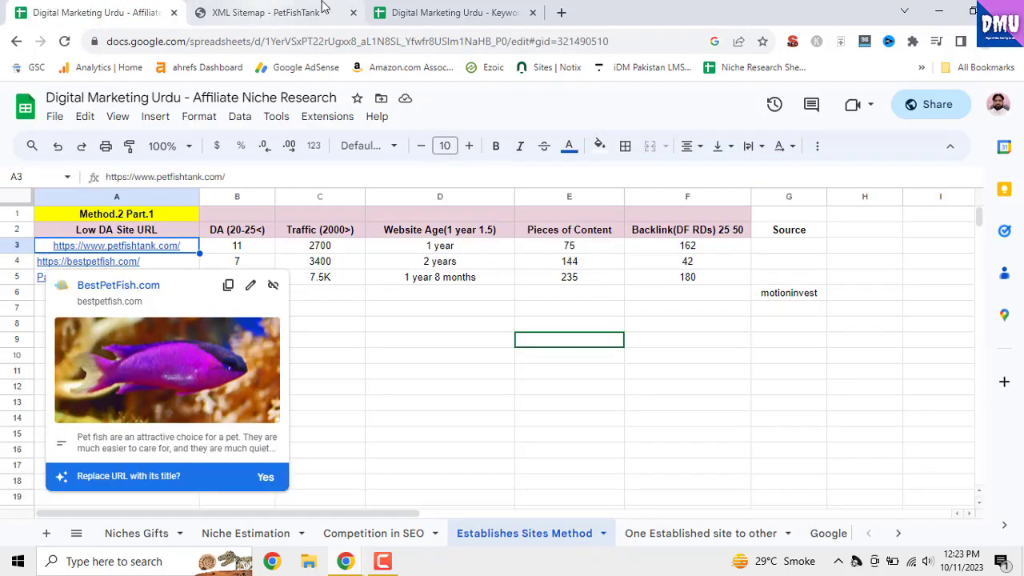
pyautogui.click(424, 12)
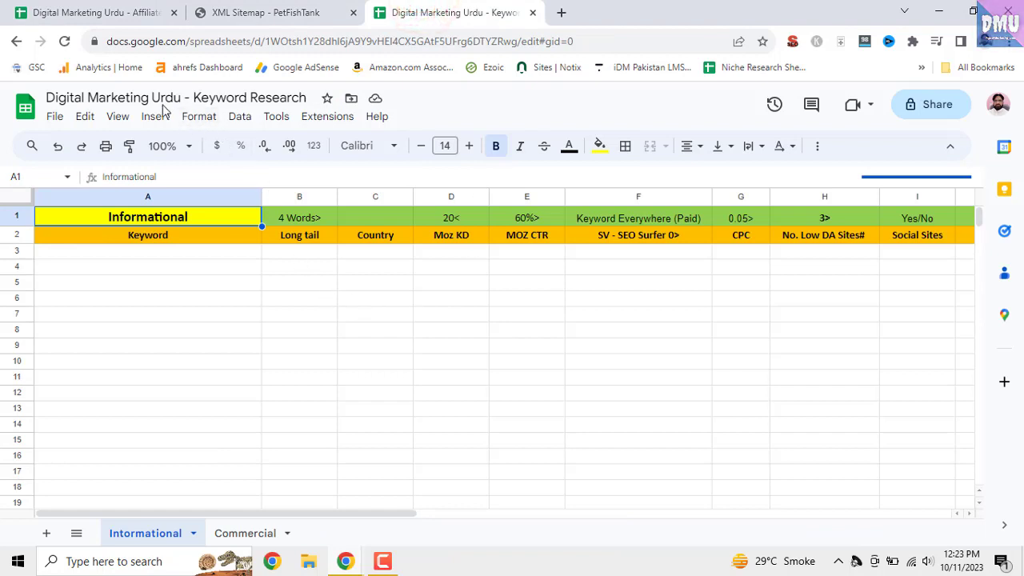
pyautogui.click(210, 253)
pyautogui.rightClick(210, 256)
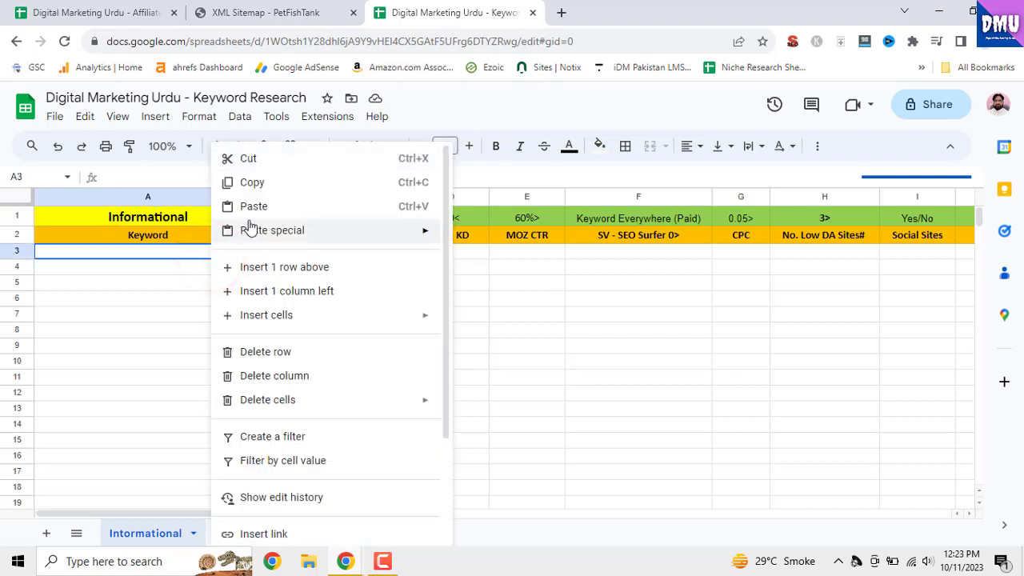
pyautogui.click(253, 207)
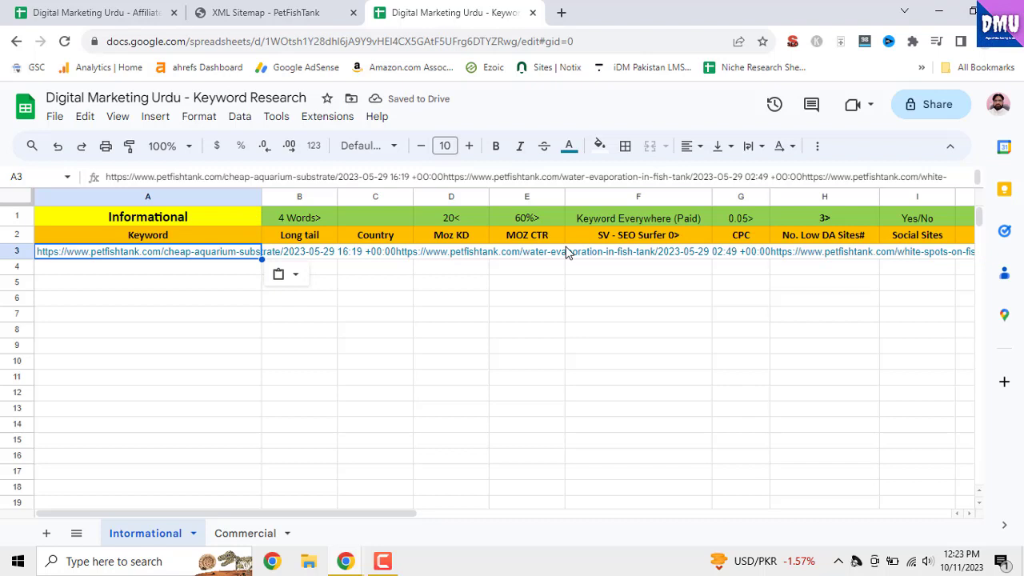
pyautogui.press('Delete')
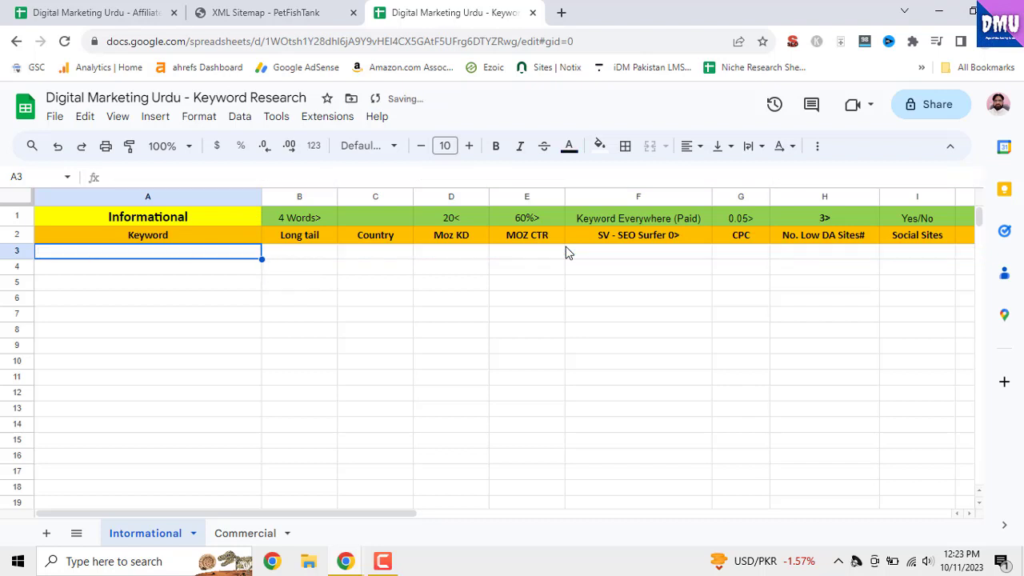
# Paste the copied sitemap entries into the Keyword column from cell A3 down, as values only
pyautogui.rightClick(254, 258)
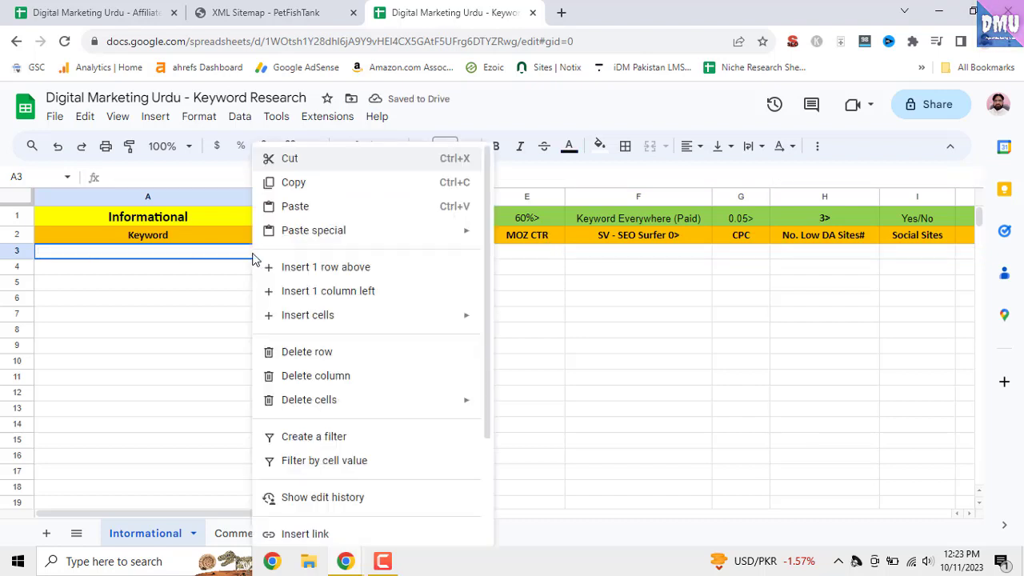
pyautogui.moveTo(324, 240)
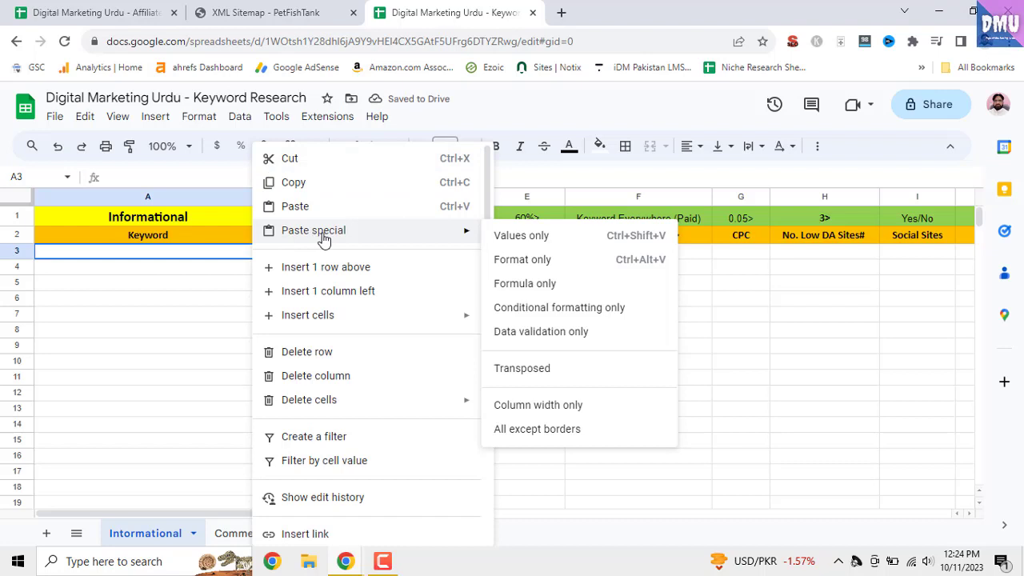
pyautogui.click(515, 235)
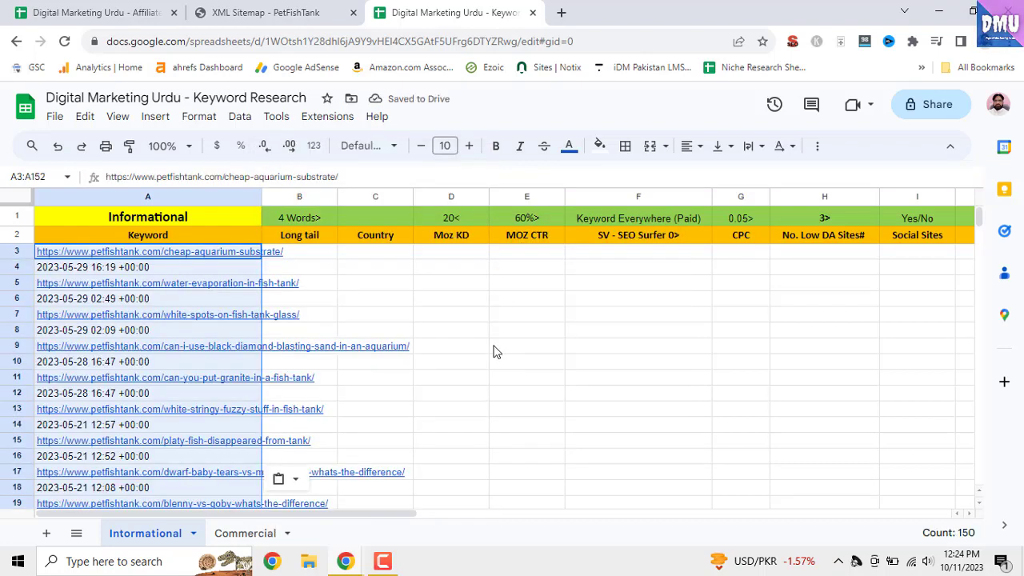
# Examine the pasted entries in column A from start to end for date rows between the article URLs
pyautogui.scroll(-1, 494, 353)
pyautogui.click(502, 326)
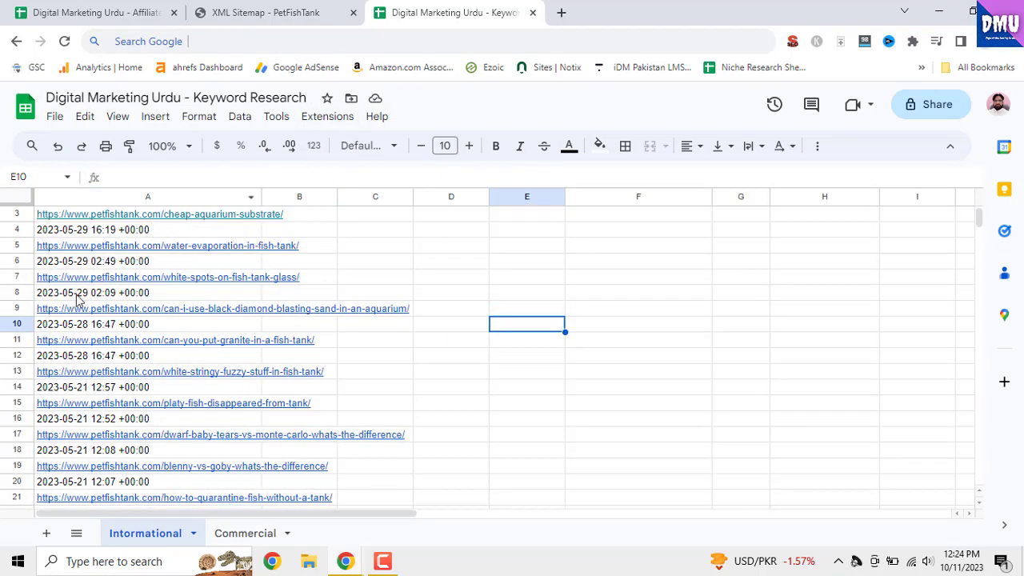
pyautogui.scroll(-3, 180, 264)
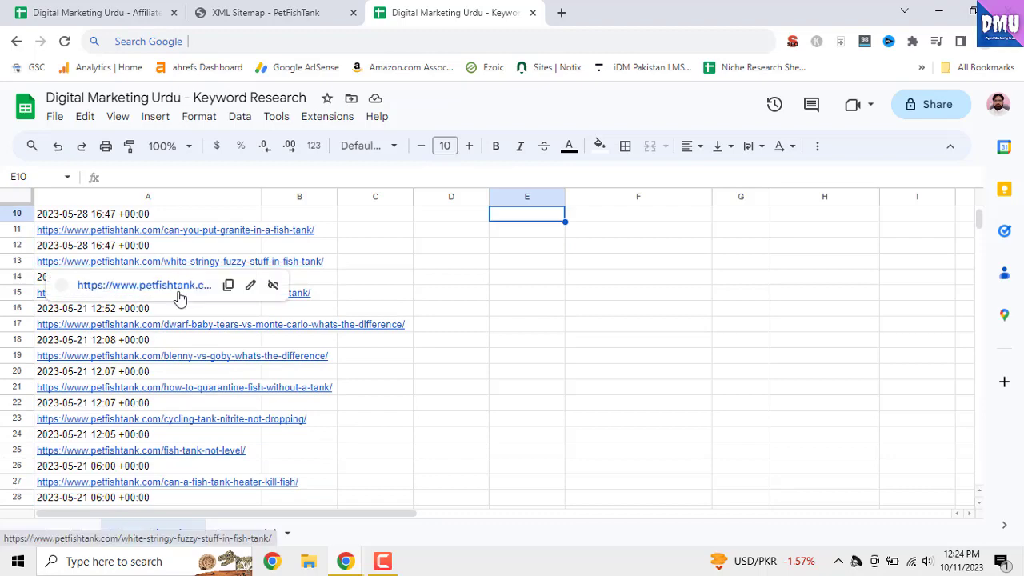
pyautogui.scroll(-3, 346, 380)
pyautogui.scroll(-10, 347, 380)
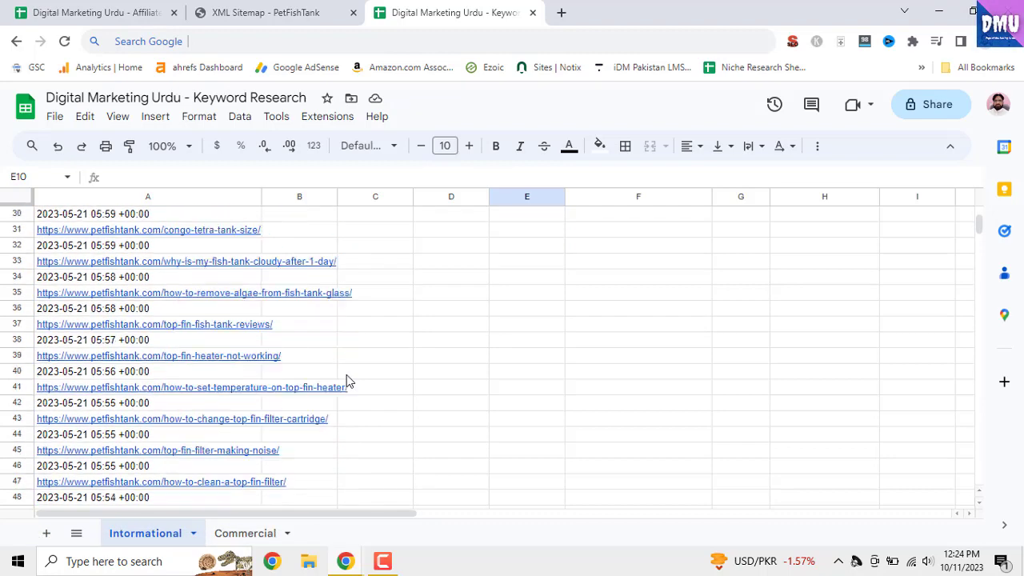
pyautogui.scroll(-15, 346, 380)
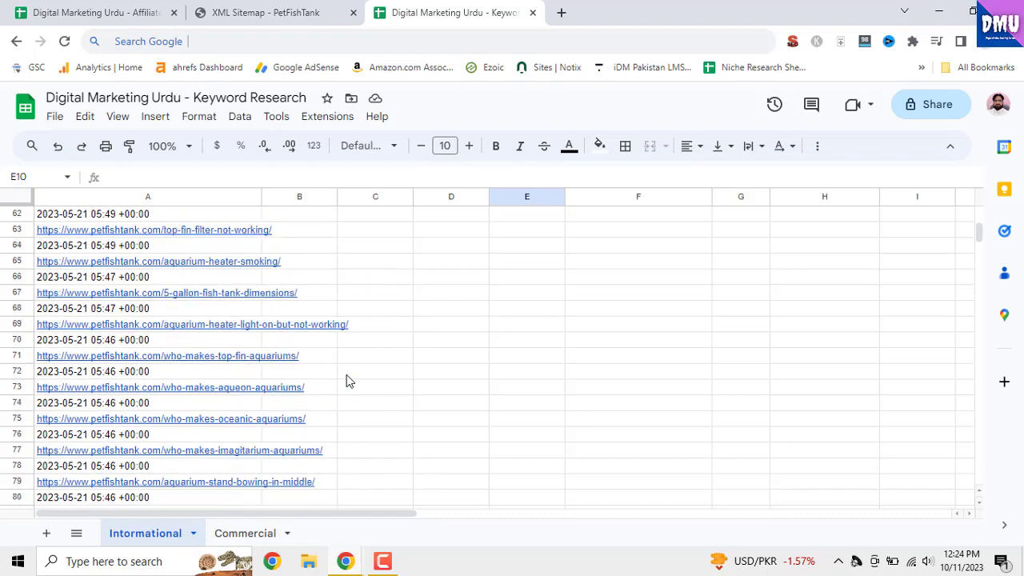
pyautogui.scroll(-2, 347, 380)
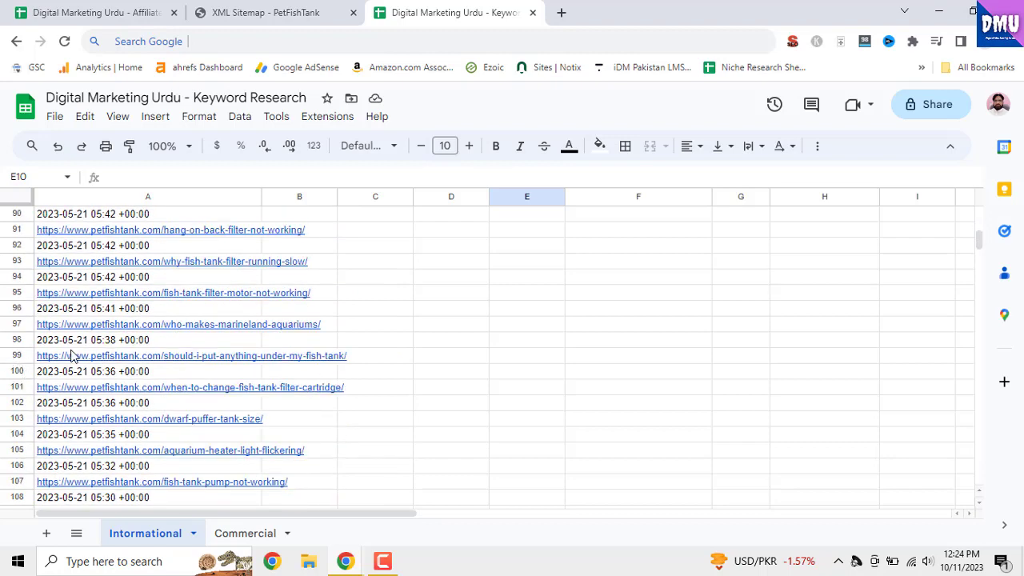
pyautogui.scroll(-7, 124, 432)
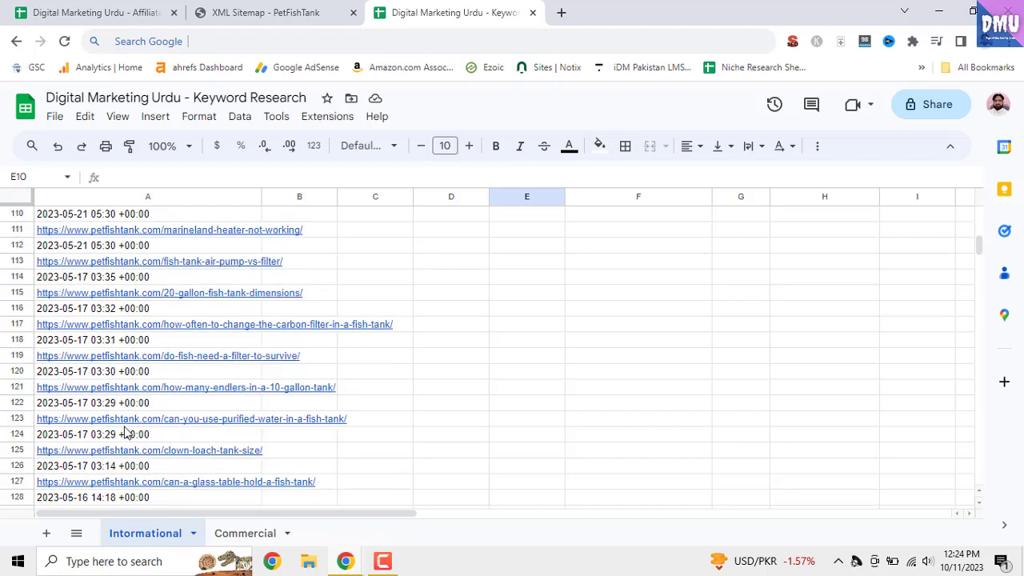
pyautogui.scroll(-6, 124, 432)
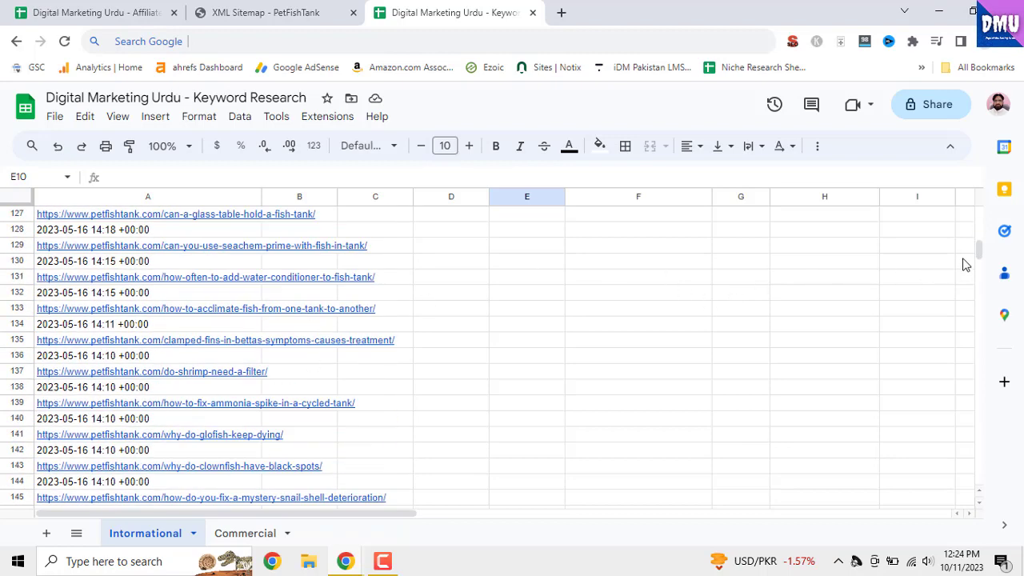
pyautogui.moveTo(983, 254); pyautogui.dragTo(977, 198)
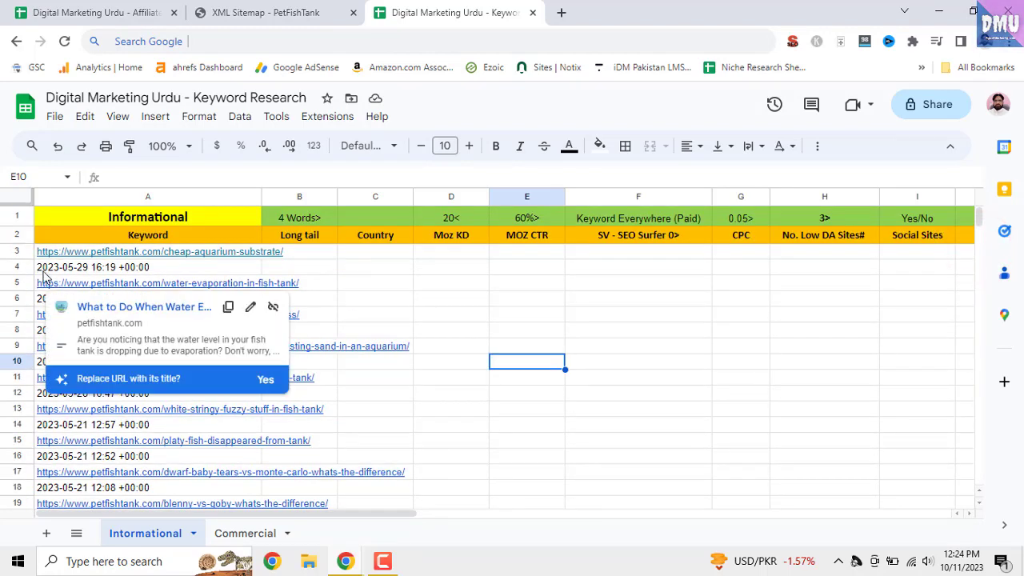
# Delete every second row from row 4 to row 58, which hold the modification dates
pyautogui.click(17, 267)
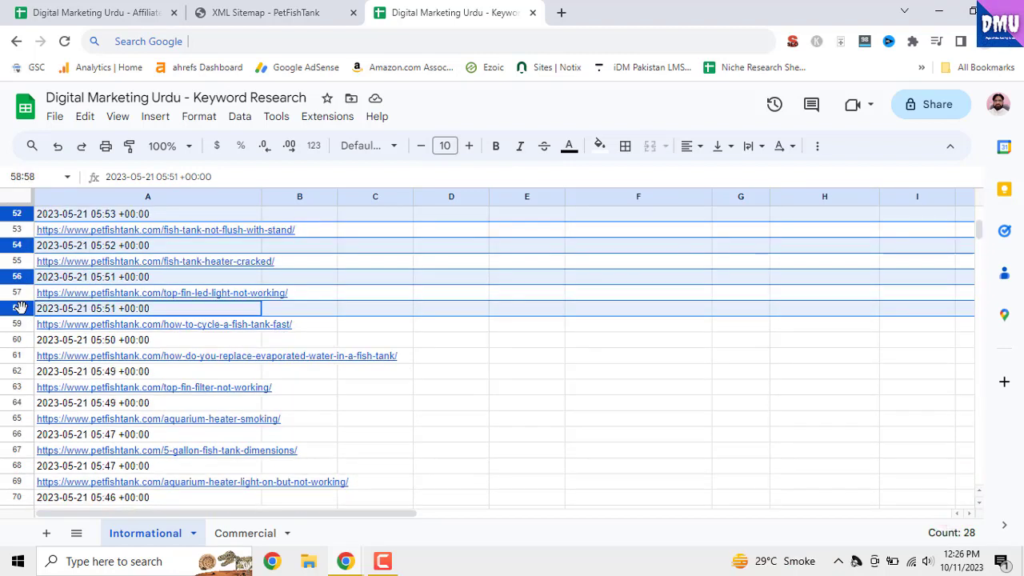
pyautogui.rightClick(18, 308)
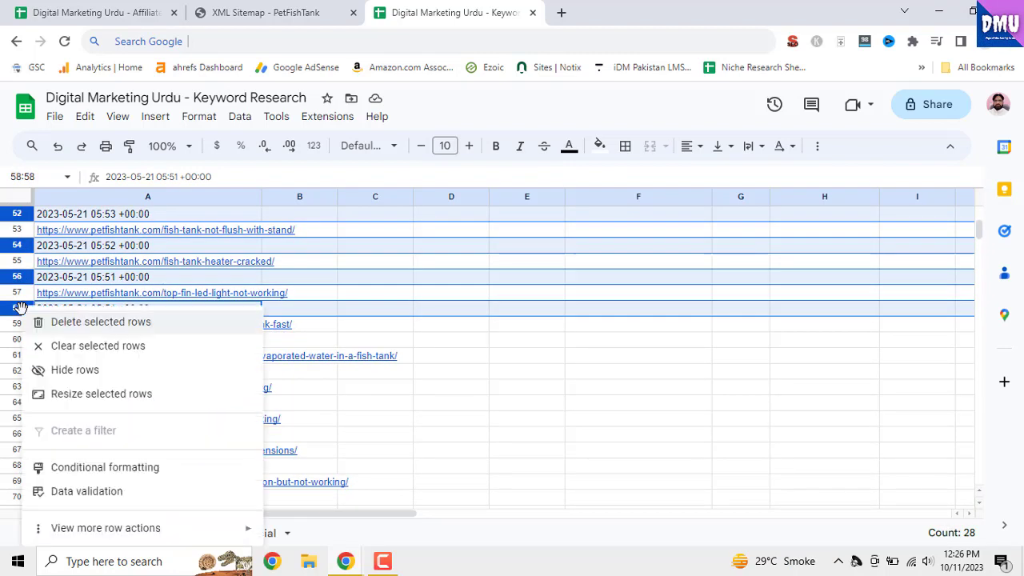
pyautogui.click(65, 331)
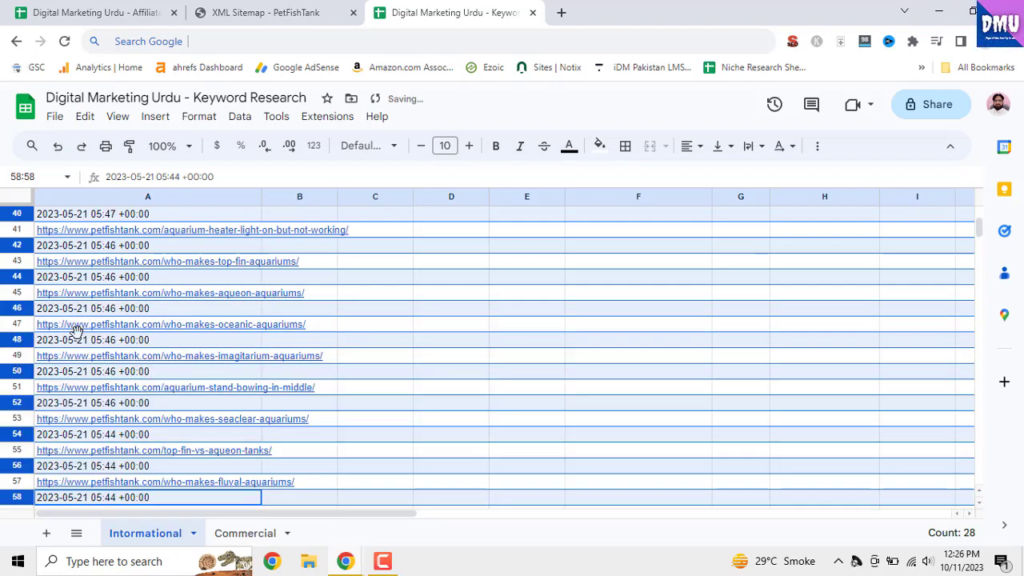
# Check the remaining entries for date rows and delete rows 31, 33, 35, 37 and 39
pyautogui.scroll(10, 135, 353)
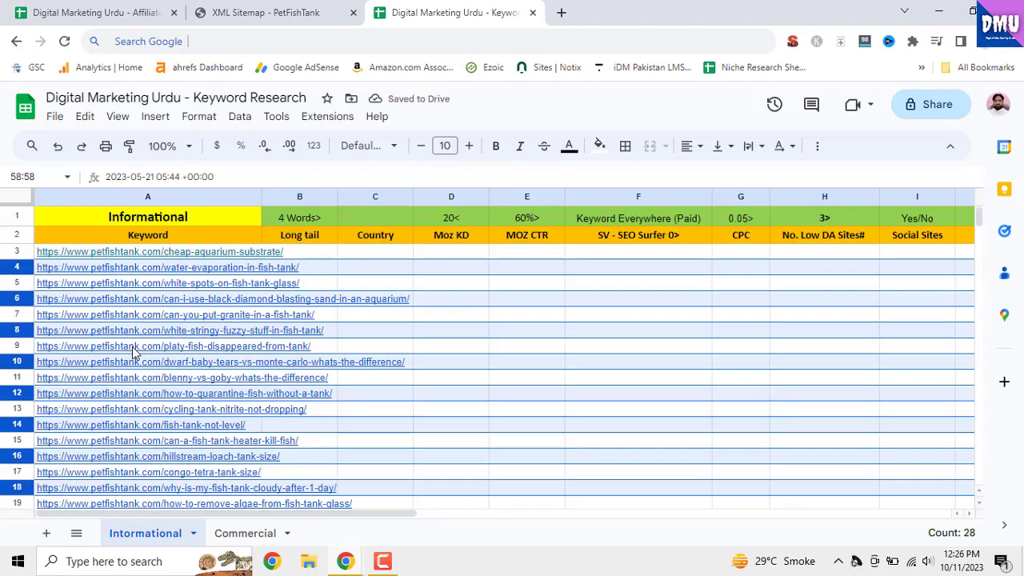
pyautogui.scroll(-10, 430, 370)
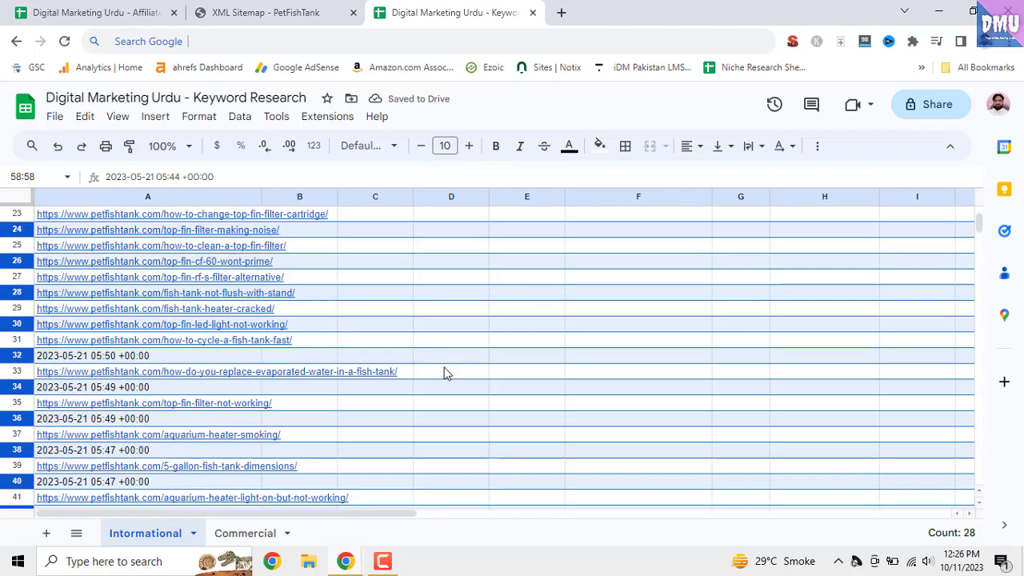
pyautogui.scroll(-11, 446, 373)
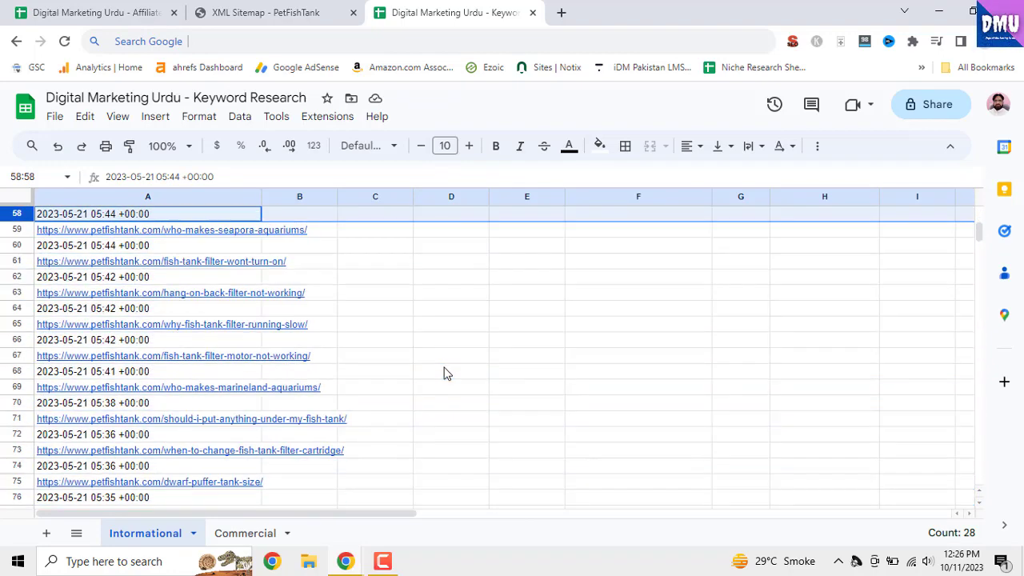
pyautogui.scroll(-2, 446, 373)
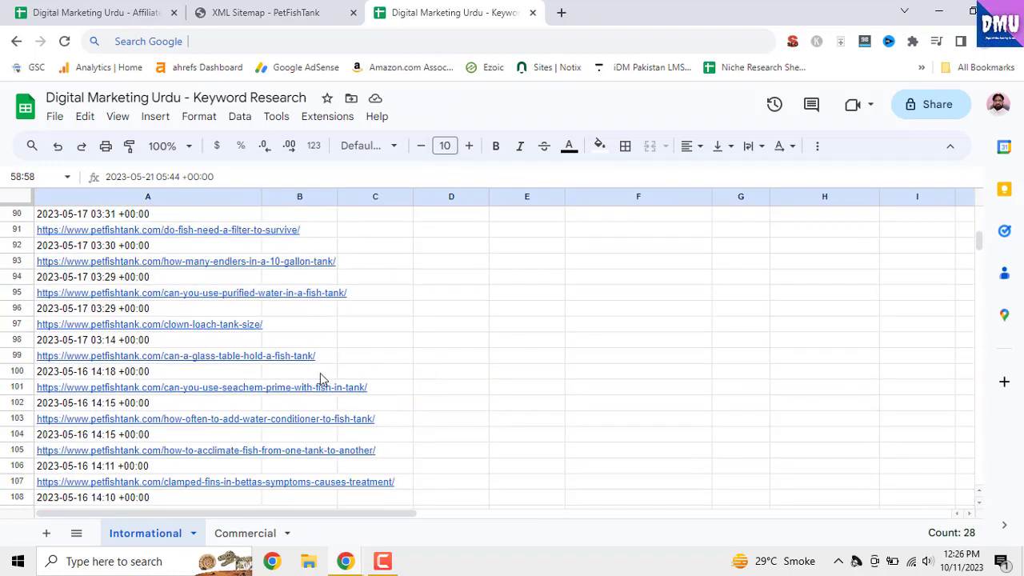
pyautogui.click(17, 293)
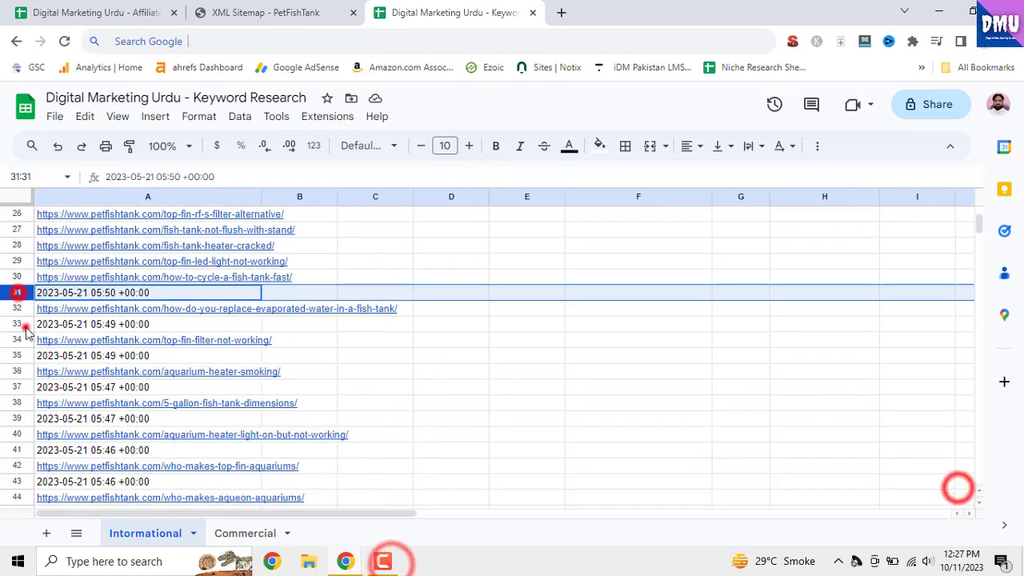
pyautogui.keyDown('ctrl'); pyautogui.click(17, 324); pyautogui.keyUp('ctrl')
pyautogui.keyDown('ctrl'); pyautogui.click(16, 355); pyautogui.keyUp('ctrl')
pyautogui.keyDown('ctrl'); pyautogui.click(17, 387); pyautogui.keyUp('ctrl')
pyautogui.keyDown('ctrl'); pyautogui.click(16, 418); pyautogui.keyUp('ctrl')
pyautogui.moveTo(326, 360); pyautogui.dragTo(329, 367)
pyautogui.keyDown('ctrl'); pyautogui.click(24, 294); pyautogui.keyUp('ctrl')
pyautogui.keyDown('ctrl'); pyautogui.click(26, 326); pyautogui.keyUp('ctrl')
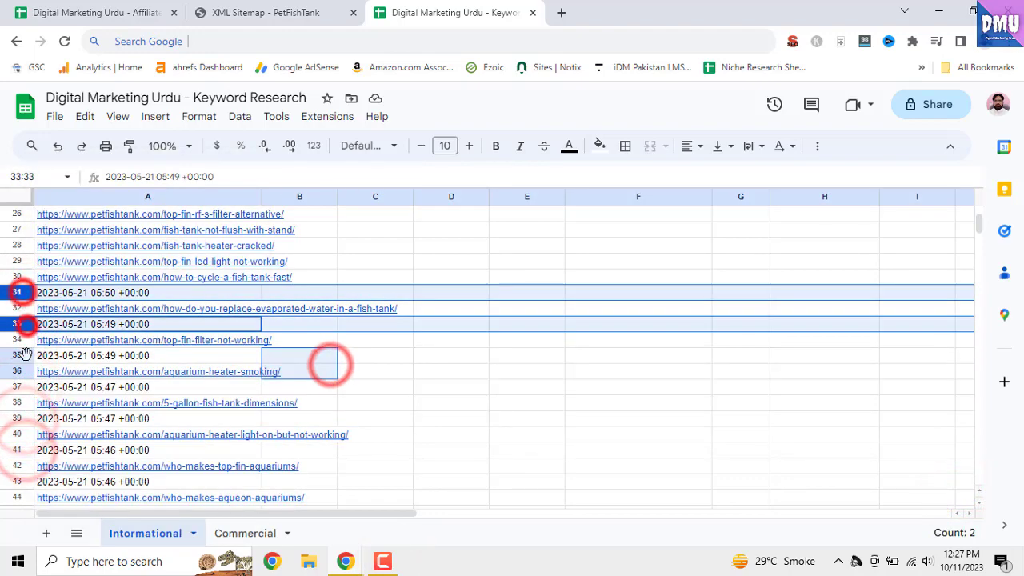
pyautogui.keyDown('ctrl'); pyautogui.click(25, 354); pyautogui.keyUp('ctrl')
pyautogui.keyDown('ctrl'); pyautogui.click(25, 387); pyautogui.keyUp('ctrl')
pyautogui.keyDown('ctrl'); pyautogui.click(25, 419); pyautogui.keyUp('ctrl')
pyautogui.rightClick(27, 418)
pyautogui.click(62, 198)
pyautogui.click(298, 339)
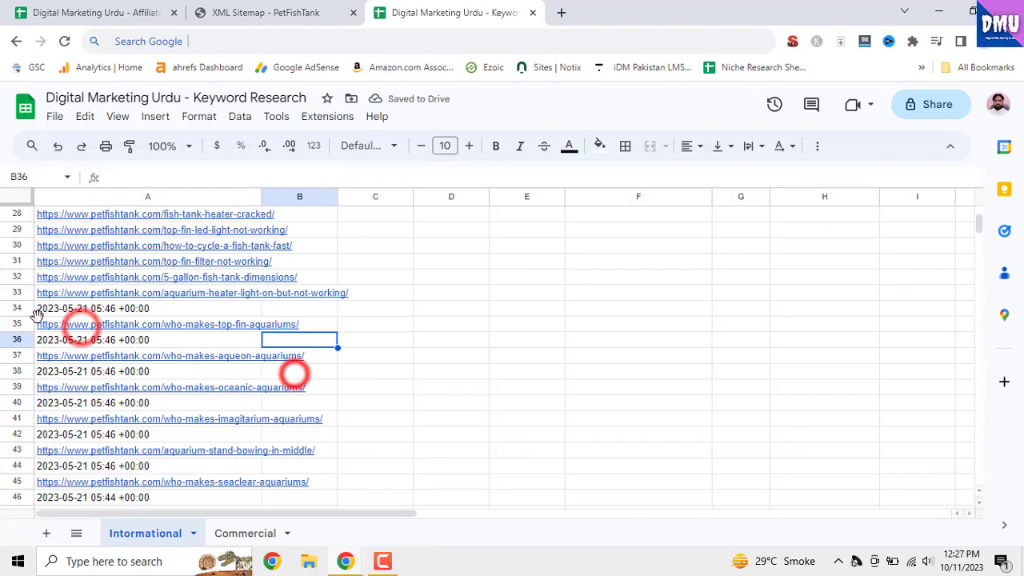
# Delete the date rows 34, 36, 38, 40, 42 and 44 between the article URLs
pyautogui.keyDown('ctrl'); pyautogui.click(24, 307); pyautogui.keyUp('ctrl')
pyautogui.keyDown('ctrl'); pyautogui.click(24, 339); pyautogui.keyUp('ctrl')
pyautogui.keyDown('ctrl'); pyautogui.click(24, 370); pyautogui.keyUp('ctrl')
pyautogui.keyDown('ctrl'); pyautogui.click(24, 401); pyautogui.keyUp('ctrl')
pyautogui.keyDown('ctrl'); pyautogui.click(24, 434); pyautogui.keyUp('ctrl')
pyautogui.keyDown('ctrl'); pyautogui.click(24, 465); pyautogui.keyUp('ctrl')
pyautogui.rightClick(24, 464)
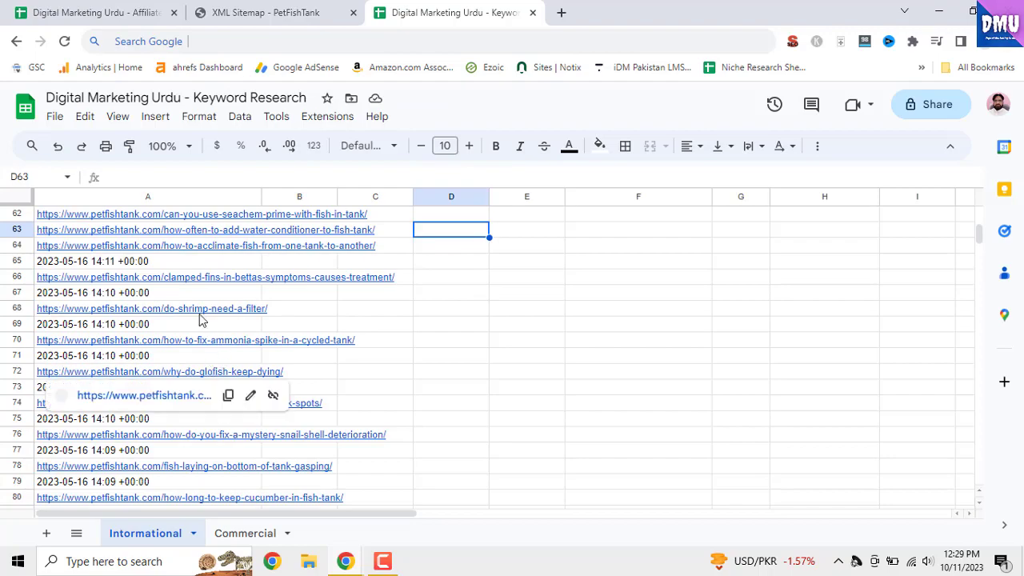
# Delete every second row from row 65 to row 79 together with row 83, all holding dates
pyautogui.click(24, 261)
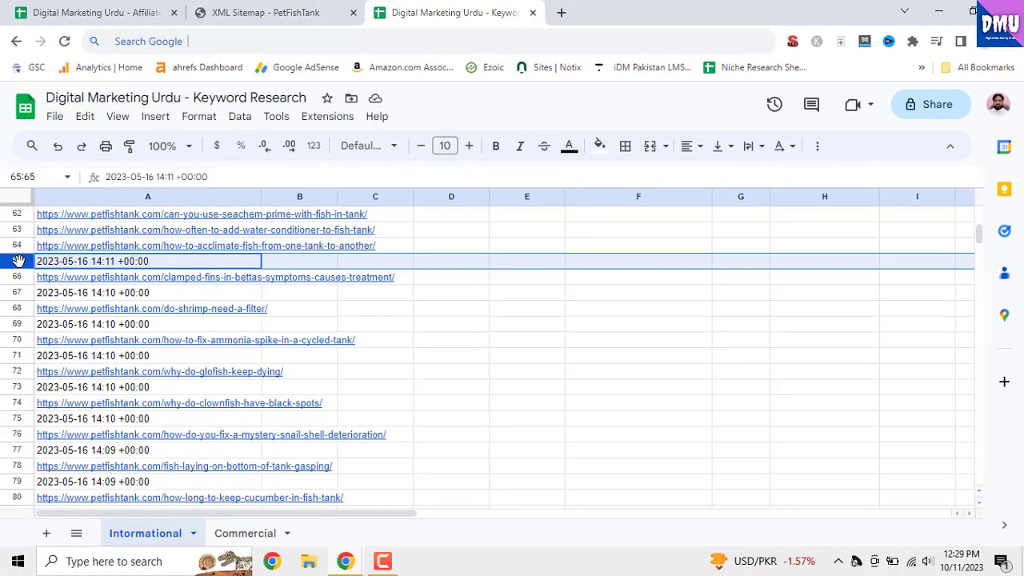
pyautogui.keyDown('ctrl'); pyautogui.click(17, 292); pyautogui.keyUp('ctrl')
pyautogui.keyDown('ctrl'); pyautogui.click(17, 324); pyautogui.keyUp('ctrl')
pyautogui.keyDown('ctrl'); pyautogui.click(17, 355); pyautogui.keyUp('ctrl')
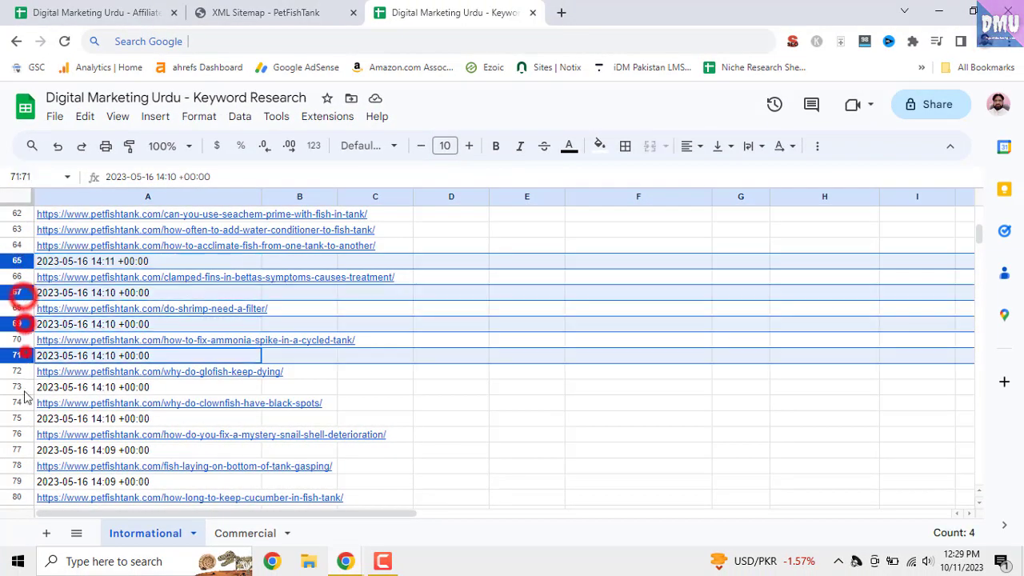
pyautogui.keyDown('ctrl'); pyautogui.click(17, 386); pyautogui.keyUp('ctrl')
pyautogui.keyDown('ctrl'); pyautogui.click(17, 419); pyautogui.keyUp('ctrl')
pyautogui.keyDown('ctrl'); pyautogui.click(17, 450); pyautogui.keyUp('ctrl')
pyautogui.keyDown('ctrl'); pyautogui.click(17, 482); pyautogui.keyUp('ctrl')
pyautogui.scroll(-2, 64, 456)
pyautogui.keyDown('ctrl'); pyautogui.click(17, 471); pyautogui.keyUp('ctrl')
pyautogui.rightClick(17, 471)
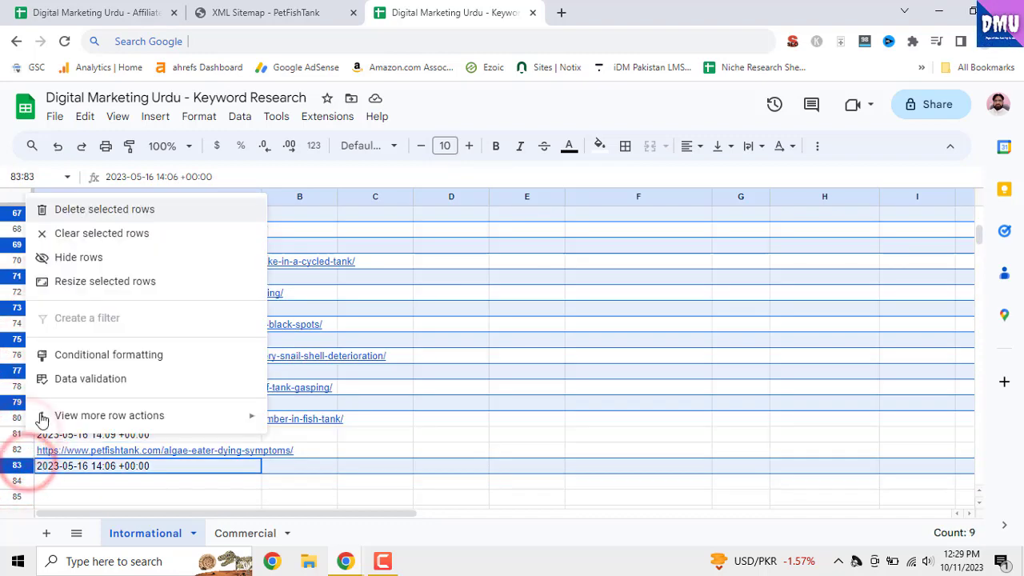
pyautogui.click(80, 206)
pyautogui.moveTo(142, 361)
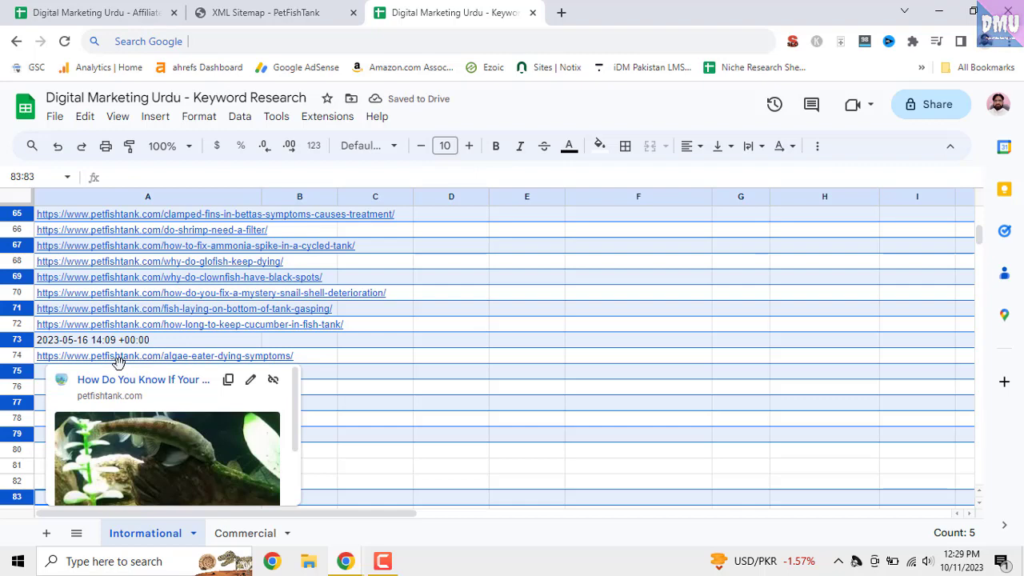
# Delete row 73, the last remaining row holding a modification date among the article URLs
pyautogui.click(82, 340)
pyautogui.rightClick(17, 340)
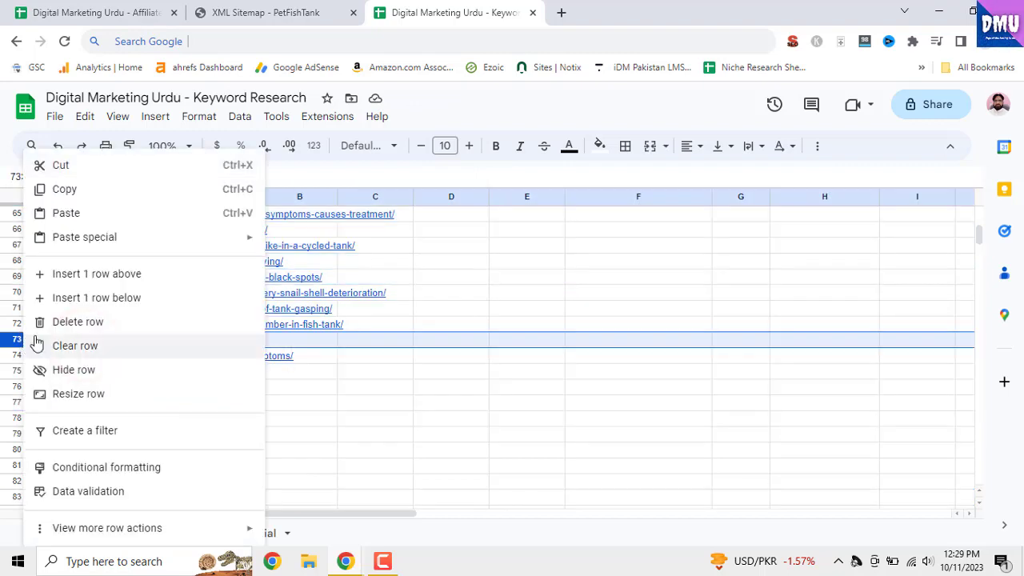
pyautogui.click(74, 322)
pyautogui.click(186, 400)
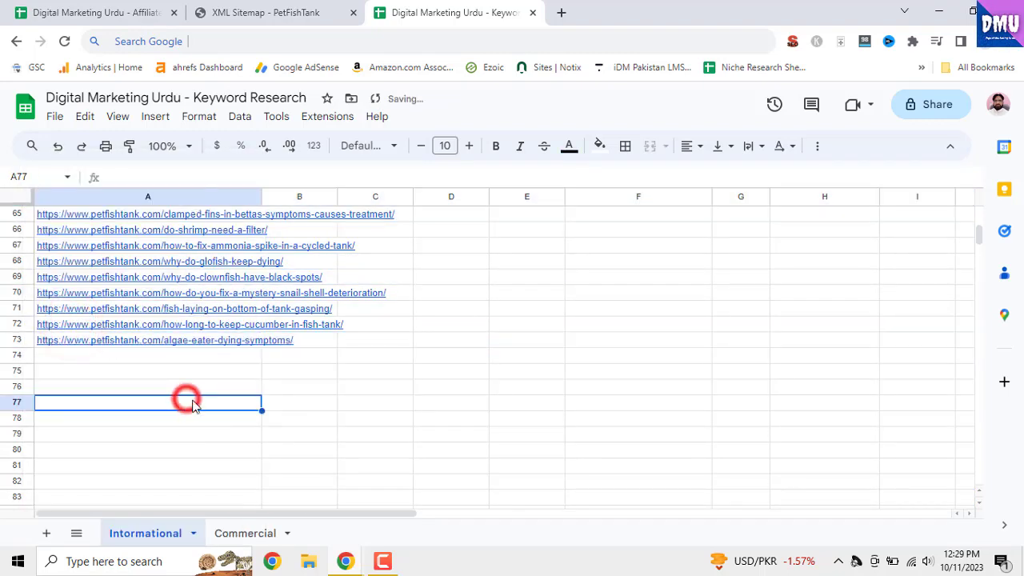
# Widen column A to fit the article URLs and return to the start of the list
pyautogui.moveTo(263, 194); pyautogui.dragTo(402, 343)
pyautogui.scroll(10, 366, 359)
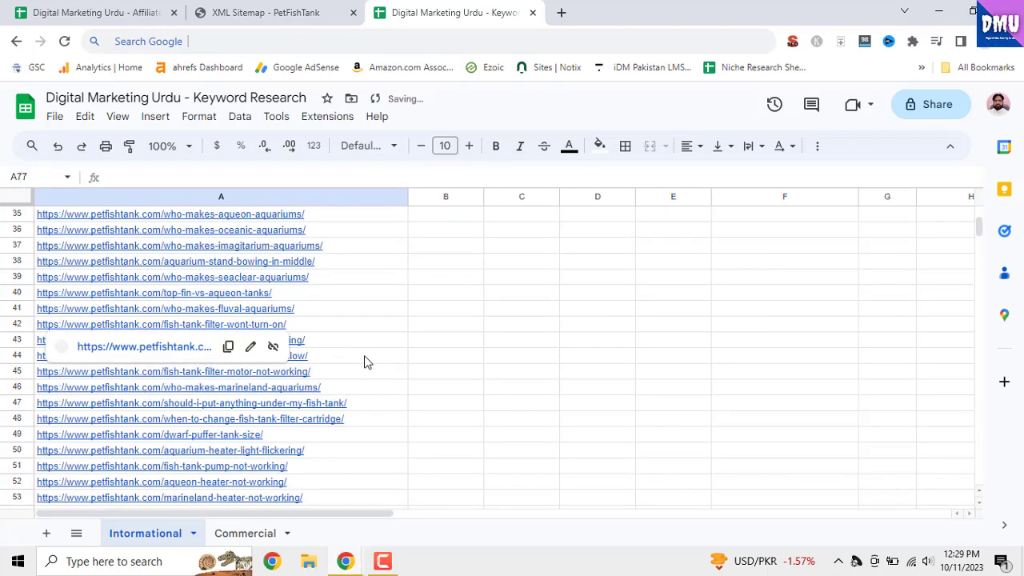
pyautogui.scroll(3, 365, 361)
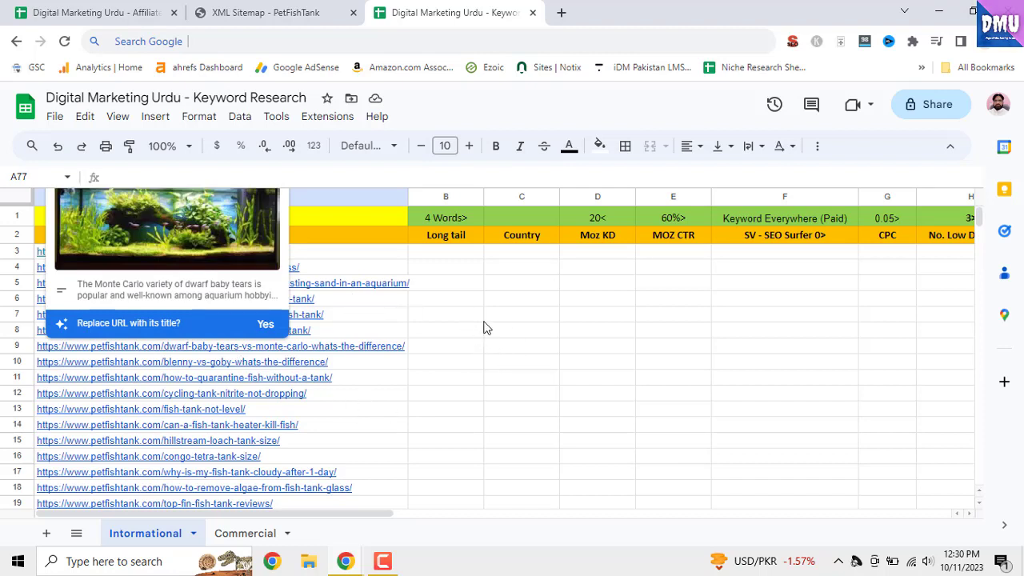
pyautogui.click(610, 331)
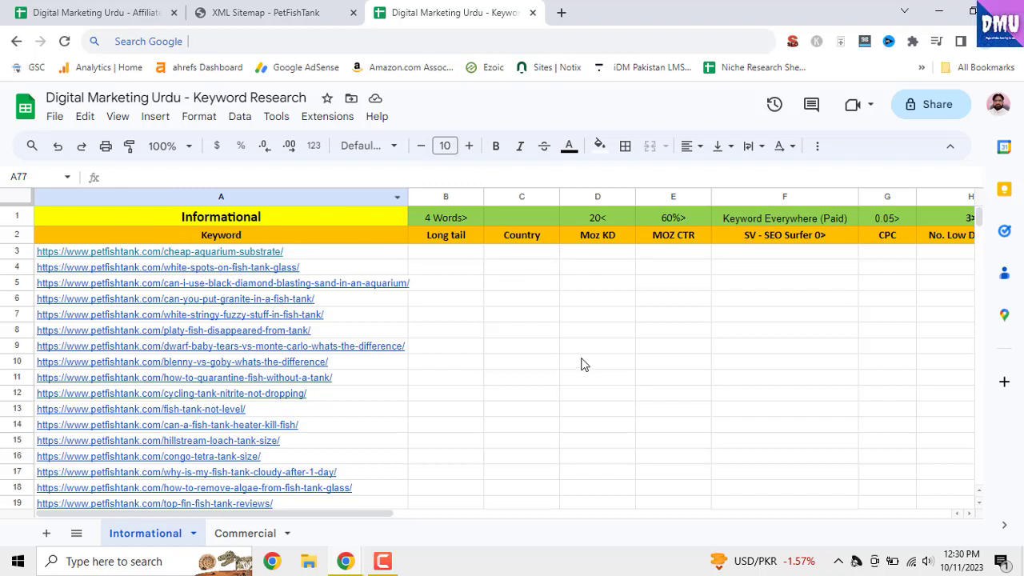
# Enter the formula =split(A3,"/") in B3 to break the first article URL into its parts
pyautogui.click(429, 255)
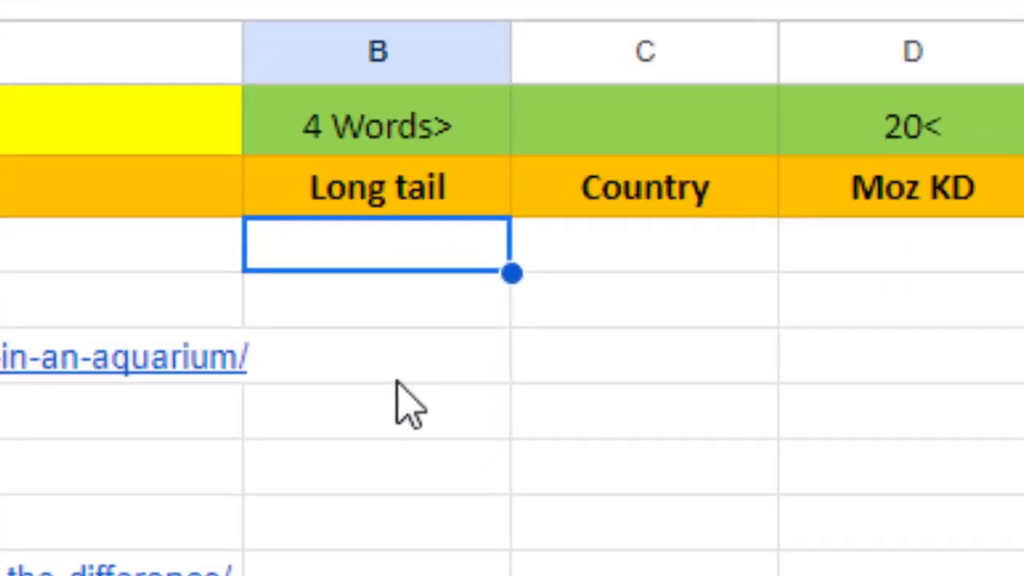
pyautogui.write('=')
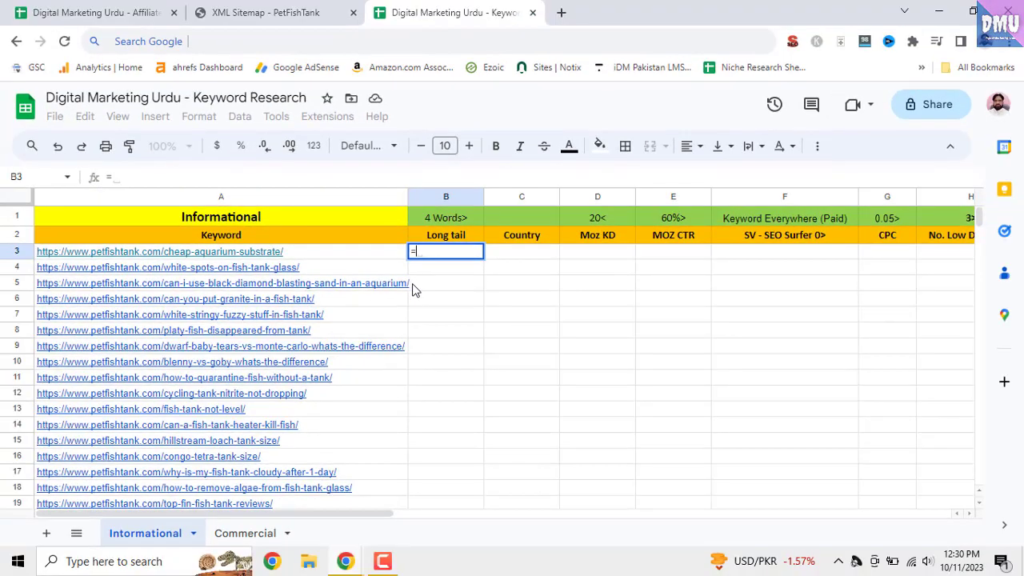
pyautogui.write('s')
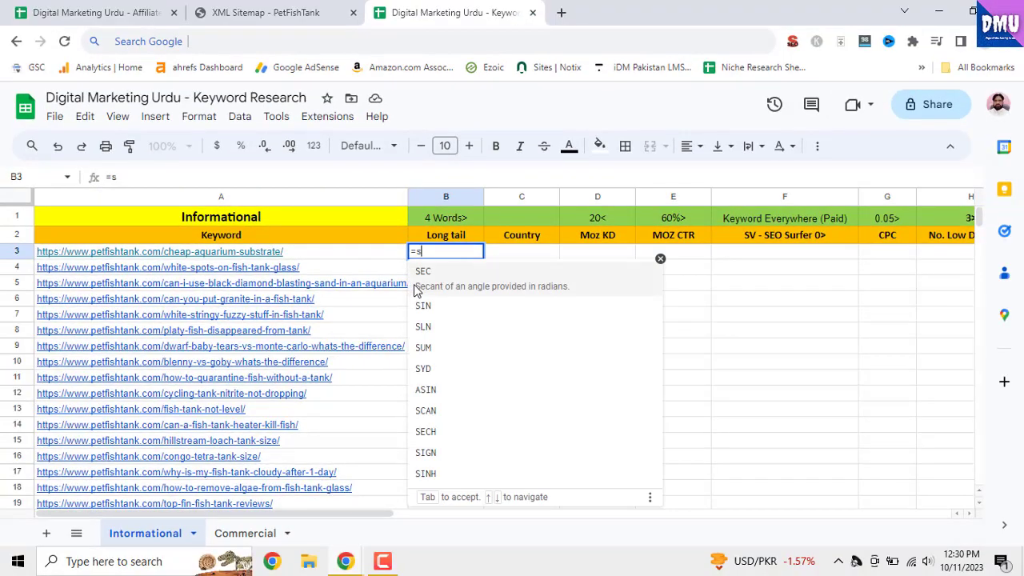
pyautogui.write('plit(')
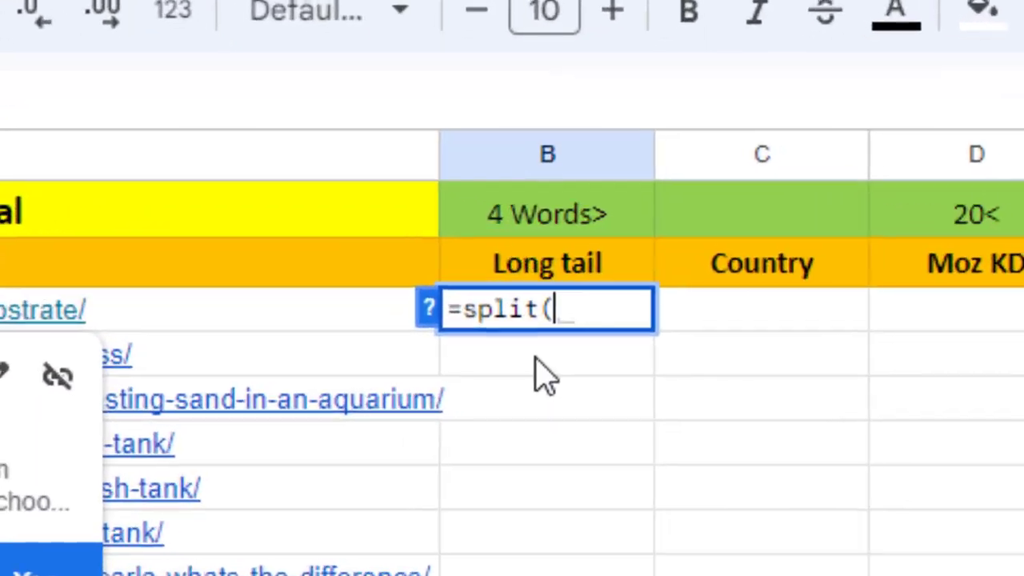
pyautogui.write('A')
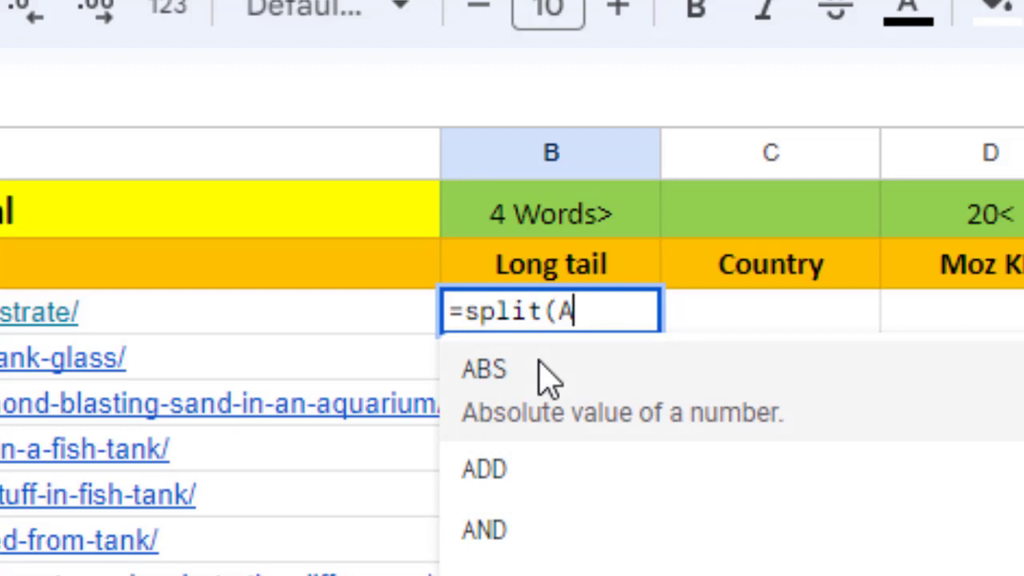
pyautogui.write(',"/')
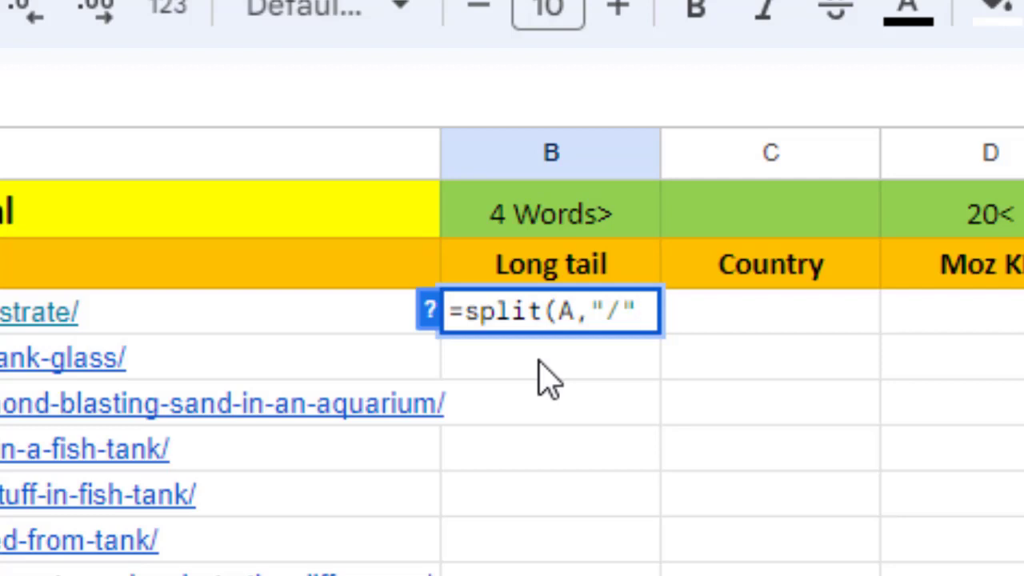
pyautogui.write(')')
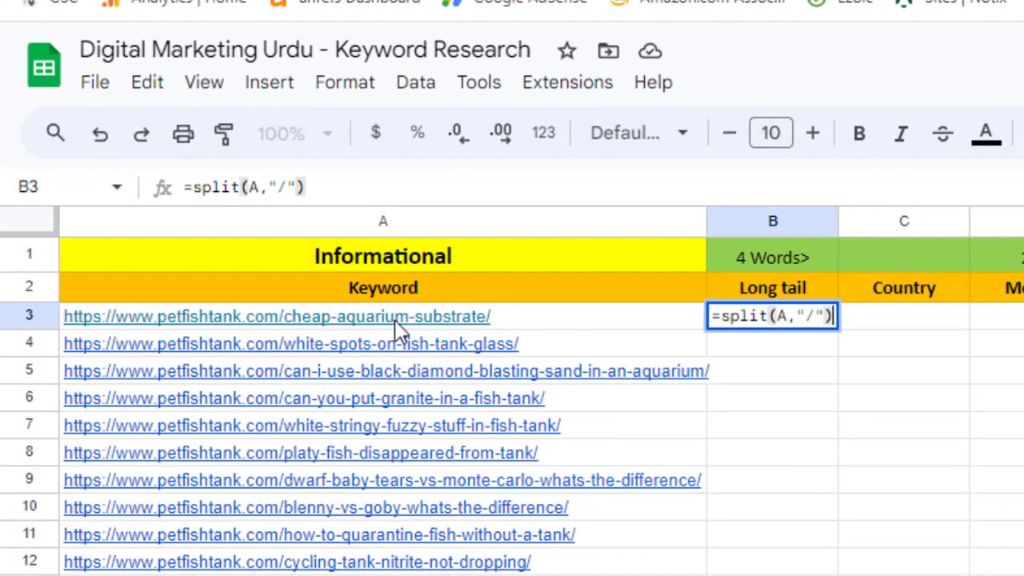
pyautogui.click(788, 316)
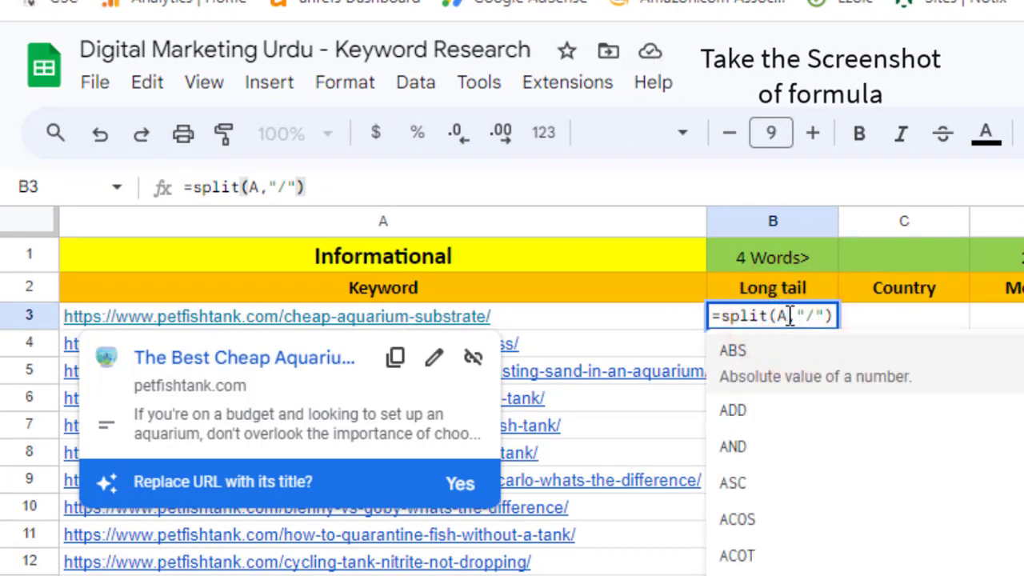
pyautogui.write('3')
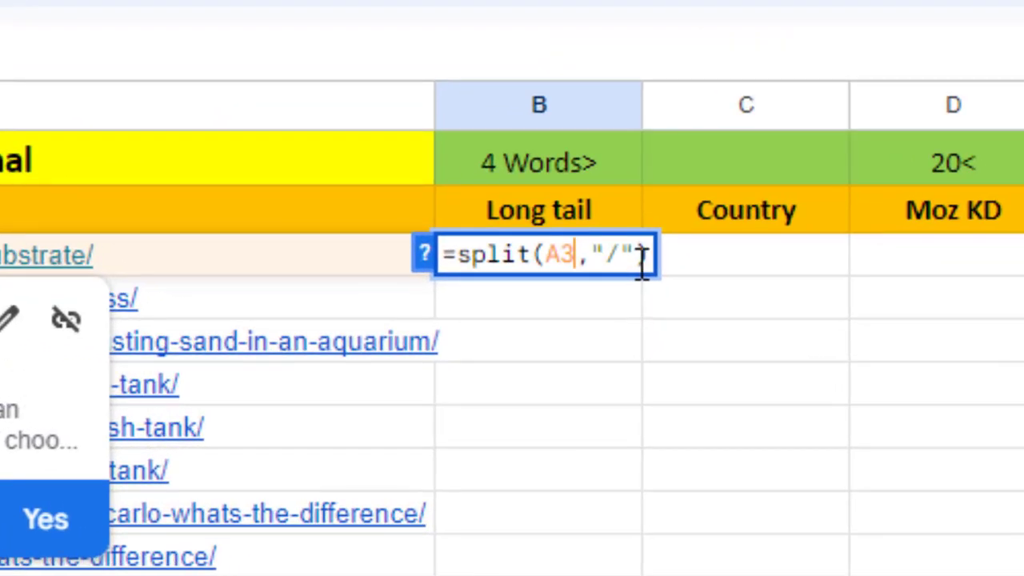
pyautogui.click(826, 315)
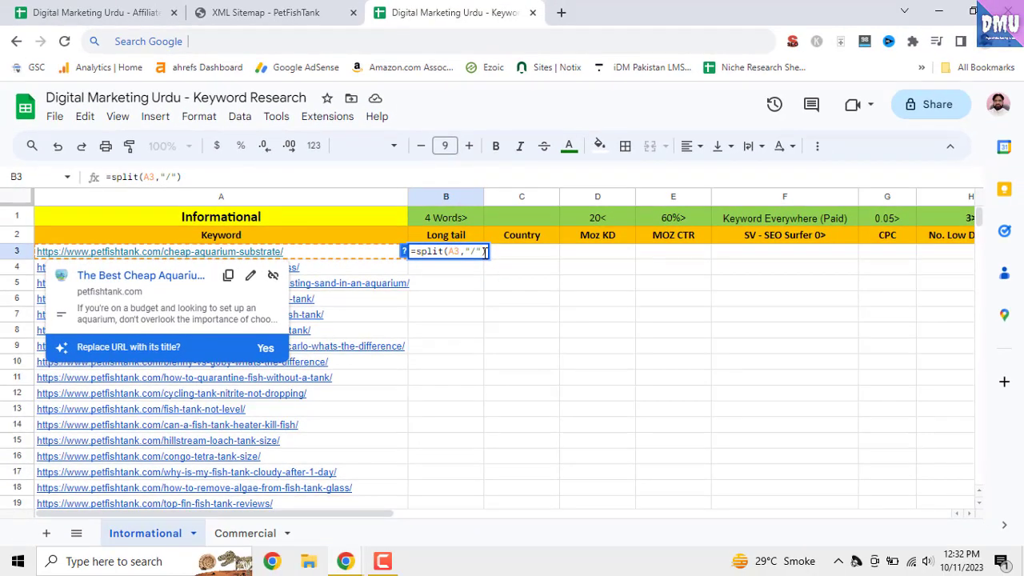
pyautogui.press('Return')
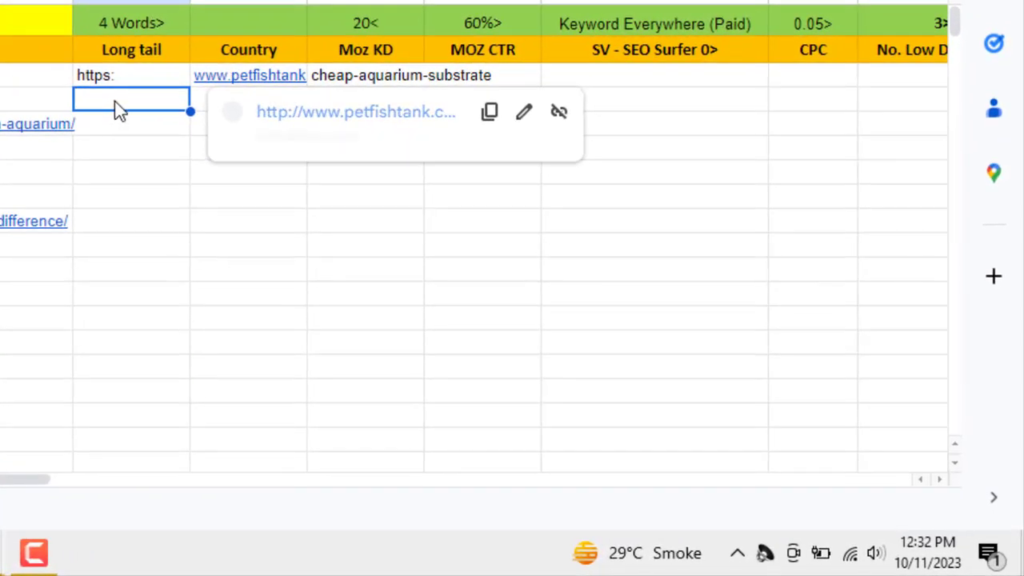
# Check the split parts in B3, C3 and D3, and fill B3:D3 down through row 73
pyautogui.click(127, 78)
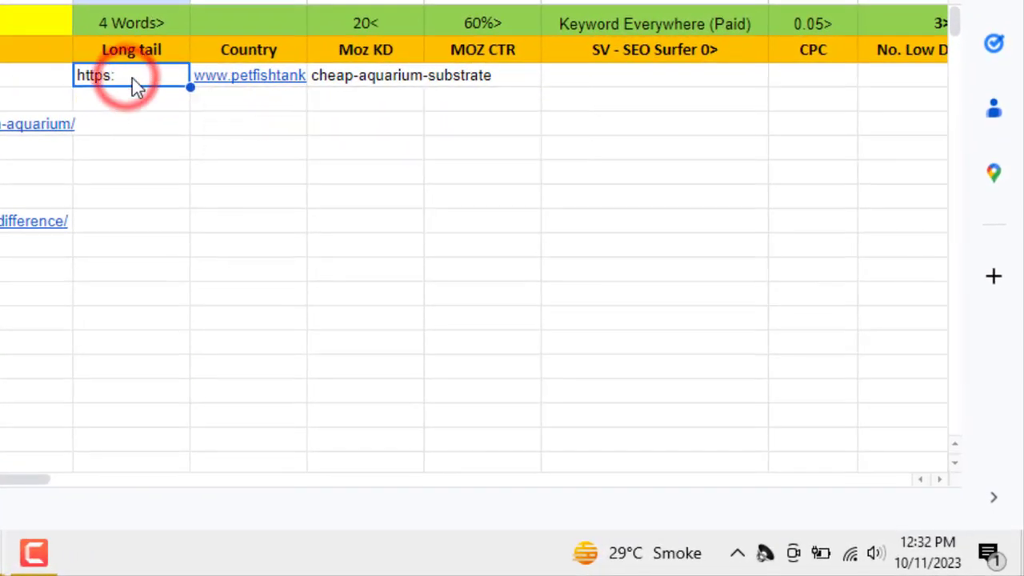
pyautogui.click(247, 81)
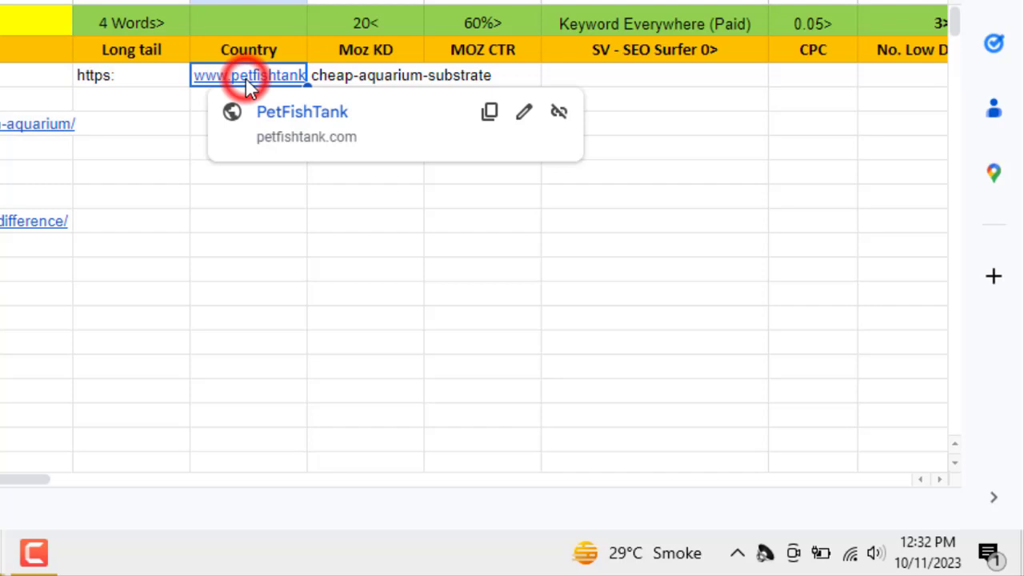
pyautogui.click(365, 77)
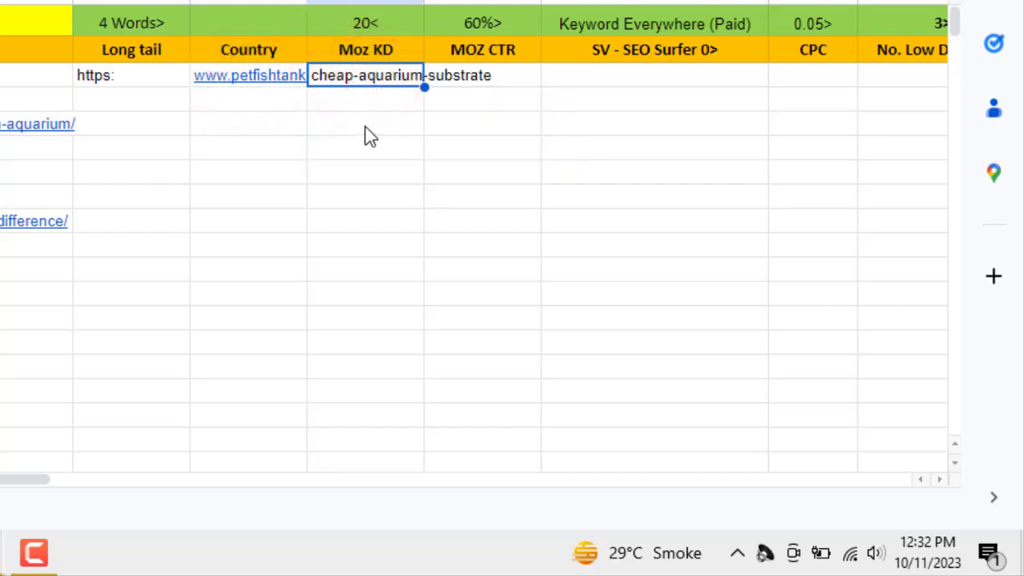
pyautogui.click(372, 152)
pyautogui.click(164, 77)
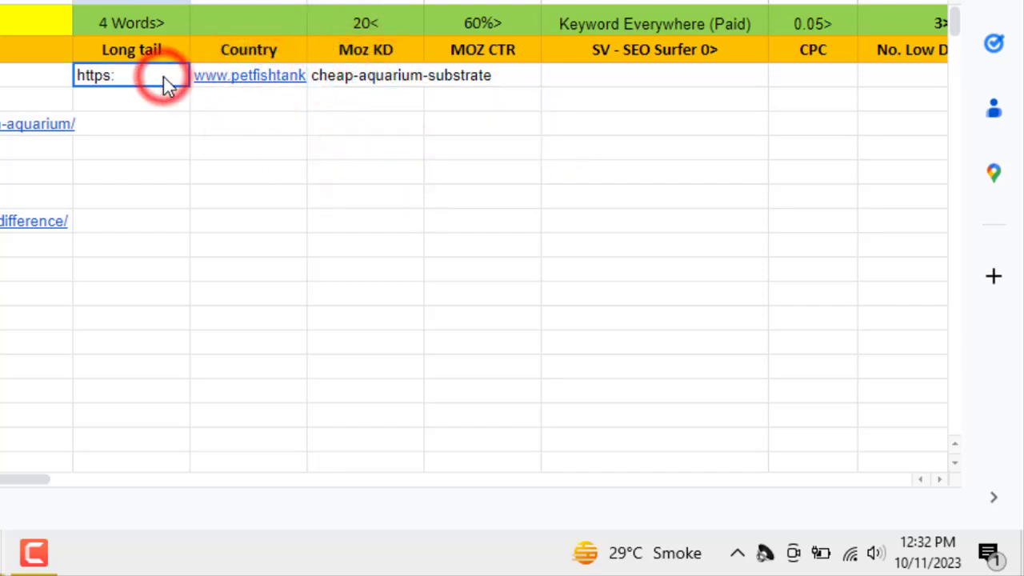
pyautogui.keyDown('ctrl'); pyautogui.click(245, 84); pyautogui.keyUp('ctrl')
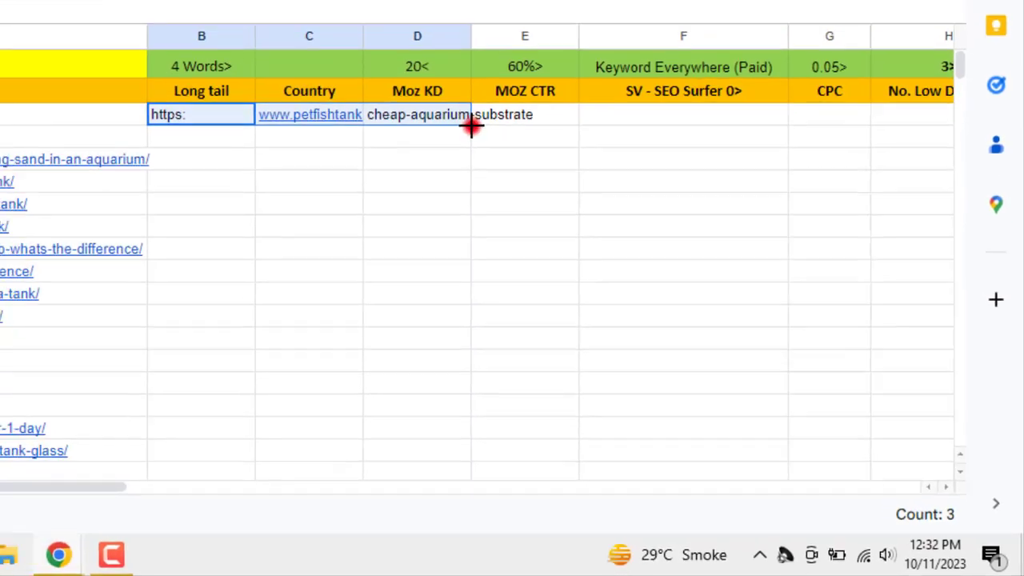
pyautogui.moveTo(425, 88); pyautogui.dragTo(424, 403)
pyautogui.moveTo(635, 463); pyautogui.dragTo(638, 279)
pyautogui.scroll(10, 645, 346)
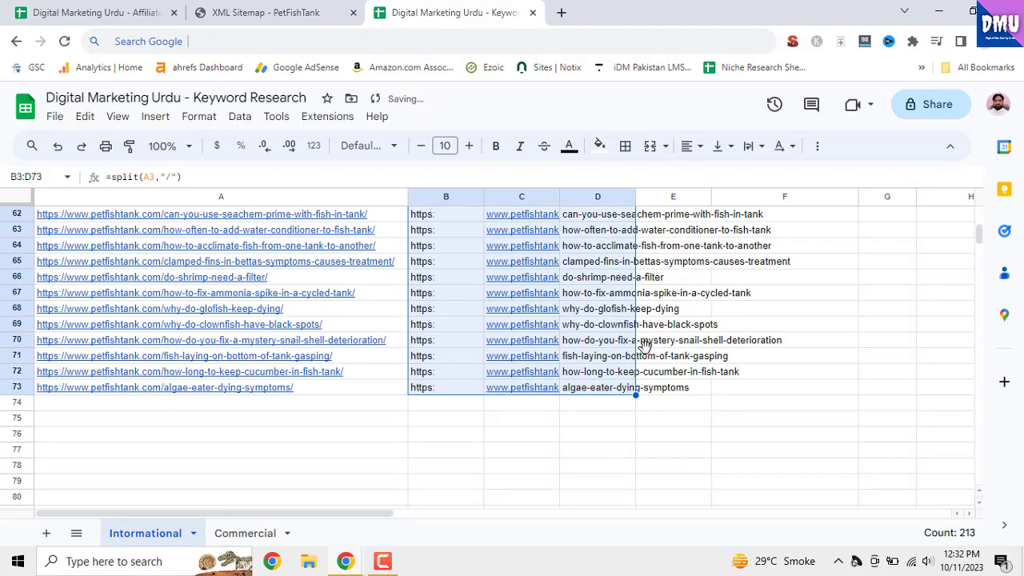
pyautogui.scroll(5, 645, 346)
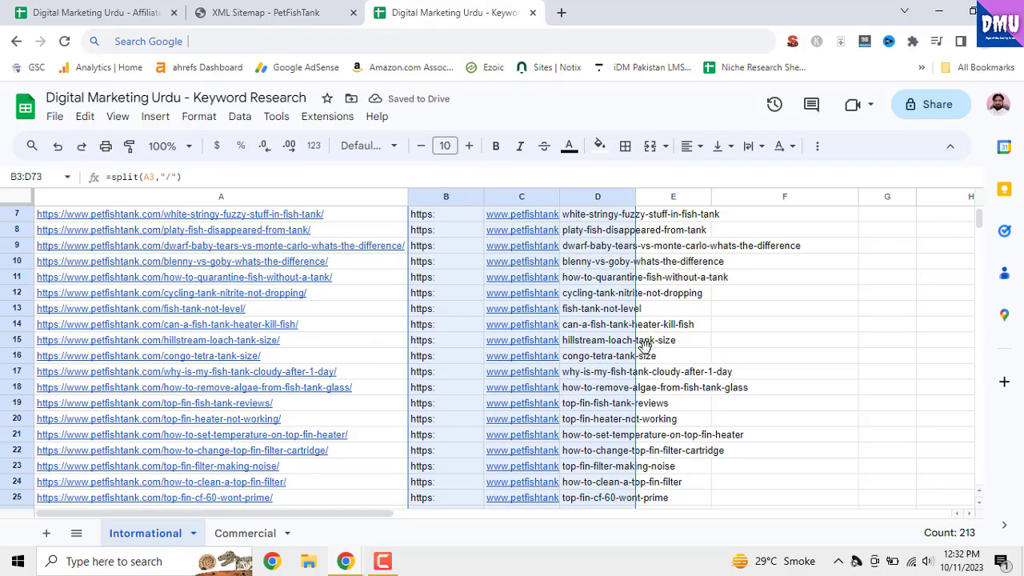
pyautogui.click(738, 365)
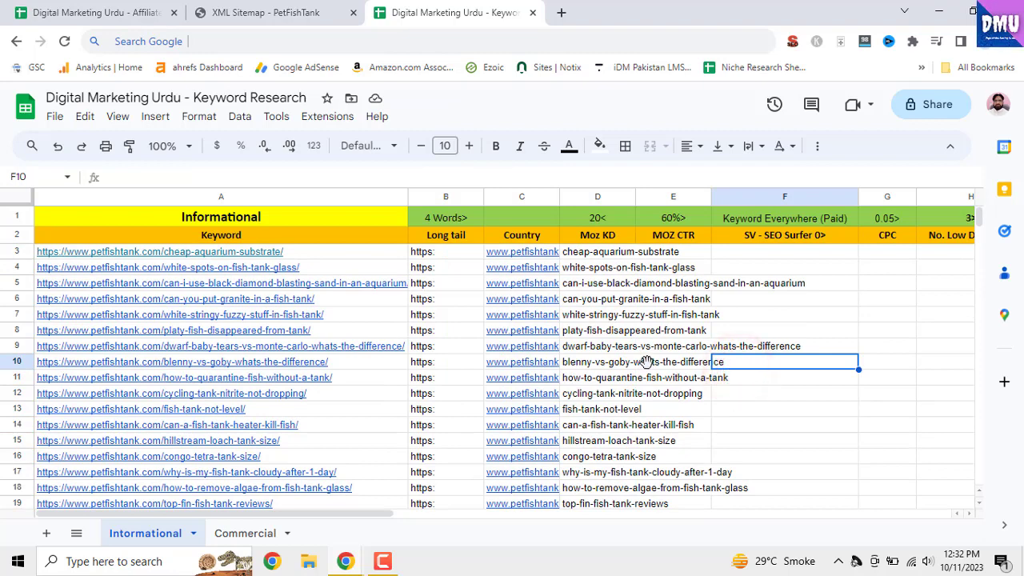
# Copy the article slugs in D3:D73 and paste them into column A starting at A74, below the last URL
pyautogui.click(632, 335)
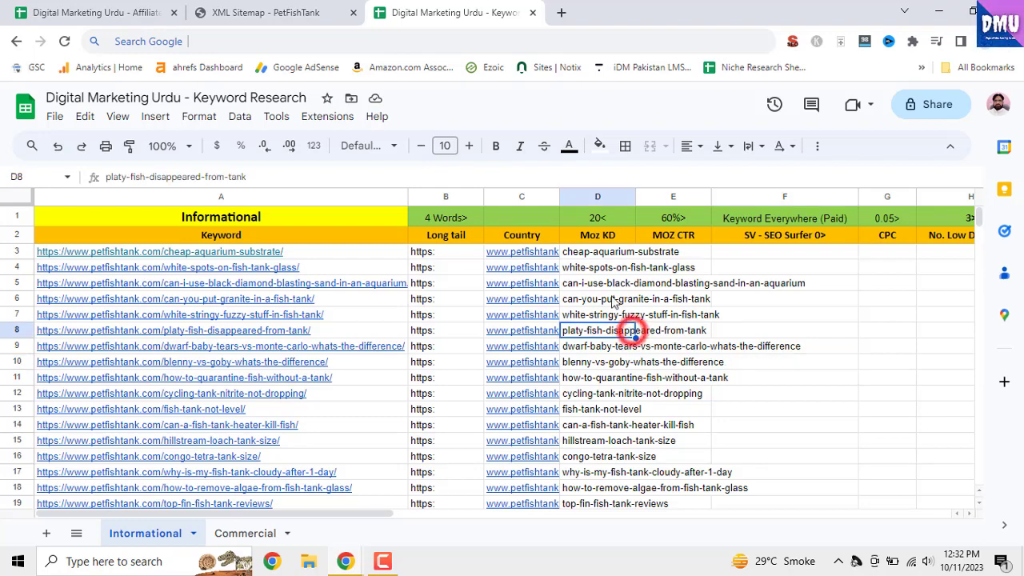
pyautogui.click(605, 251)
pyautogui.moveTo(605, 270)
pyautogui.mouseDown()
pyautogui.moveTo(604, 562)
pyautogui.moveTo(608, 276)
pyautogui.mouseUp()
pyautogui.rightClick(609, 282)
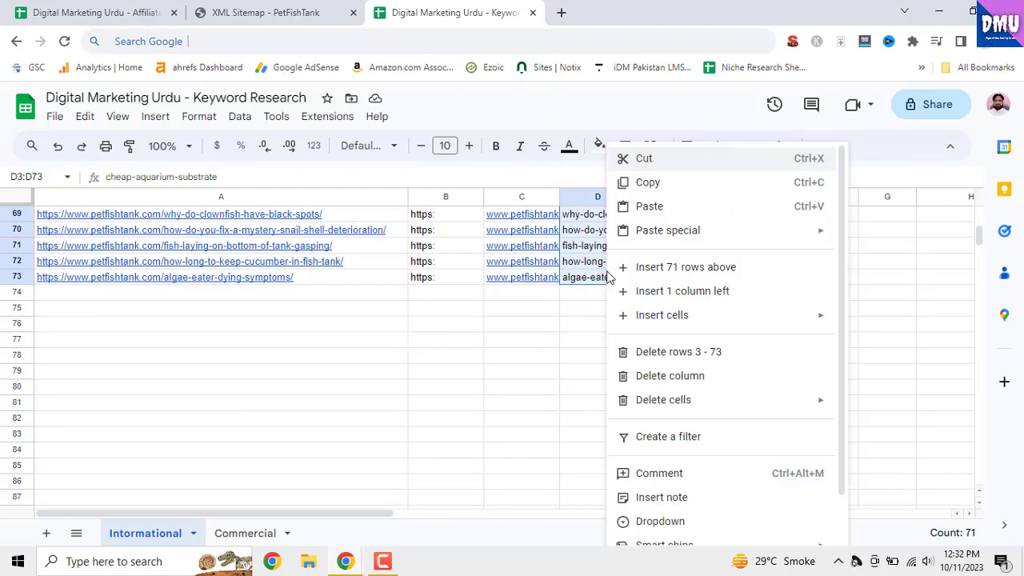
pyautogui.click(654, 158)
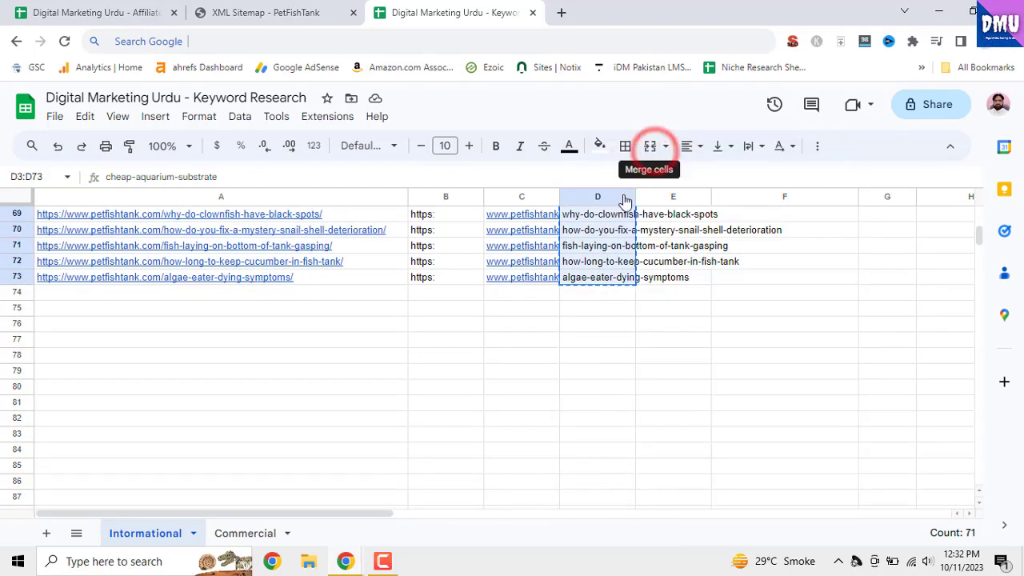
pyautogui.rightClick(611, 229)
pyautogui.click(656, 183)
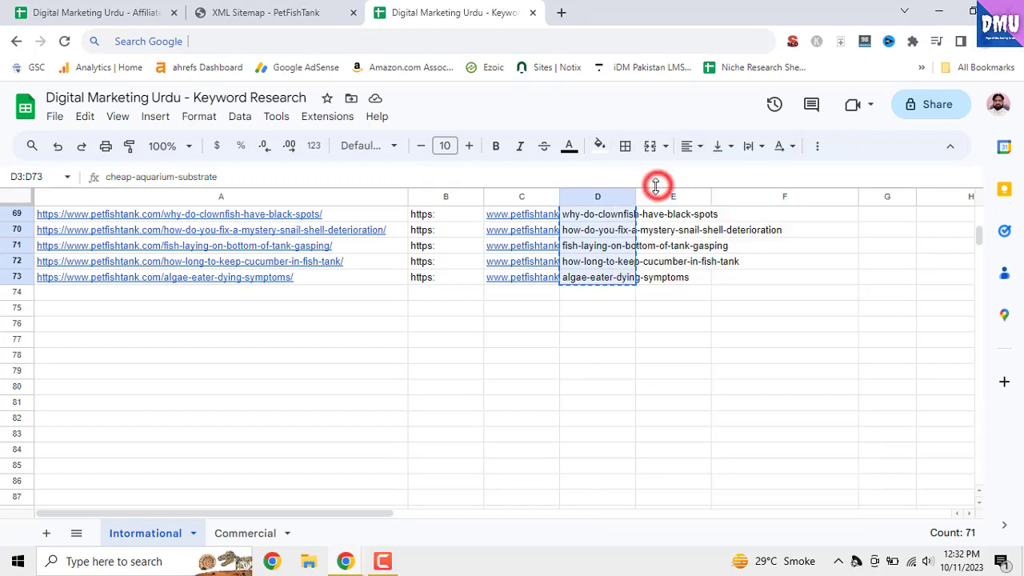
pyautogui.rightClick(224, 296)
pyautogui.click(277, 214)
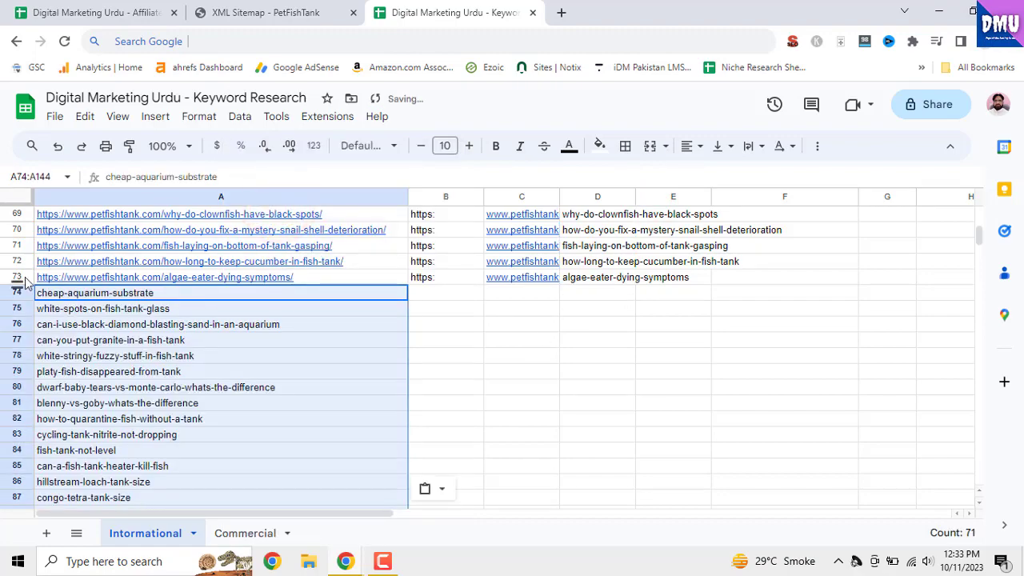
# Delete rows 3 to 73 with the original URLs and split formulas, leaving only the pasted slugs
pyautogui.moveTo(18, 277); pyautogui.dragTo(20, 255)
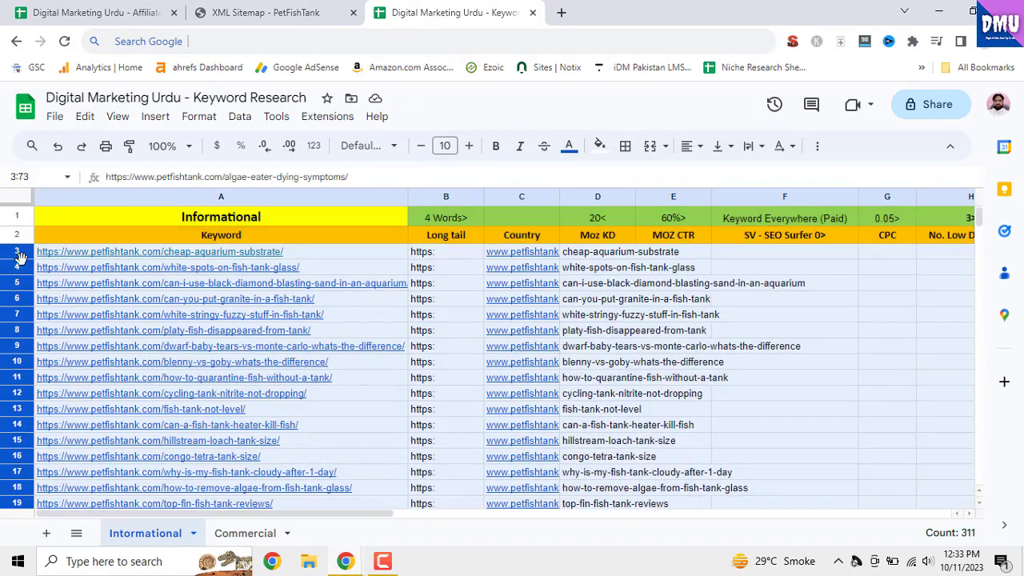
pyautogui.rightClick(20, 254)
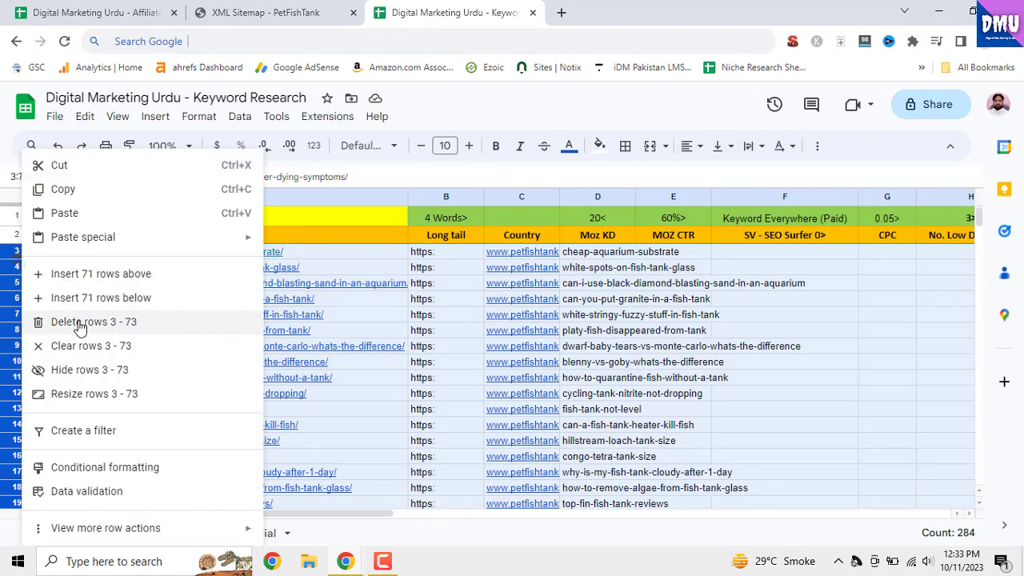
pyautogui.click(80, 321)
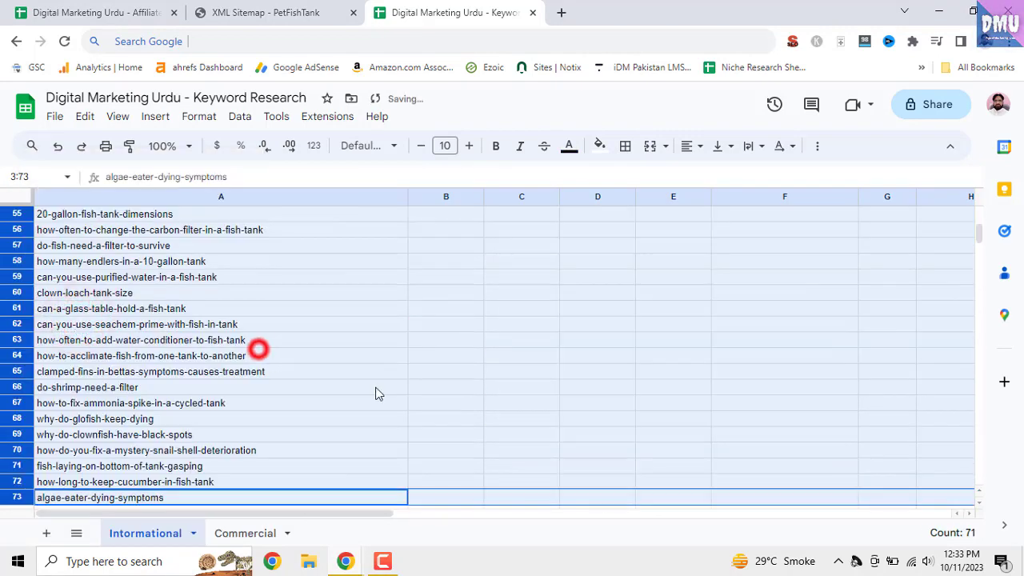
pyautogui.scroll(3, 382, 398)
pyautogui.scroll(10, 382, 398)
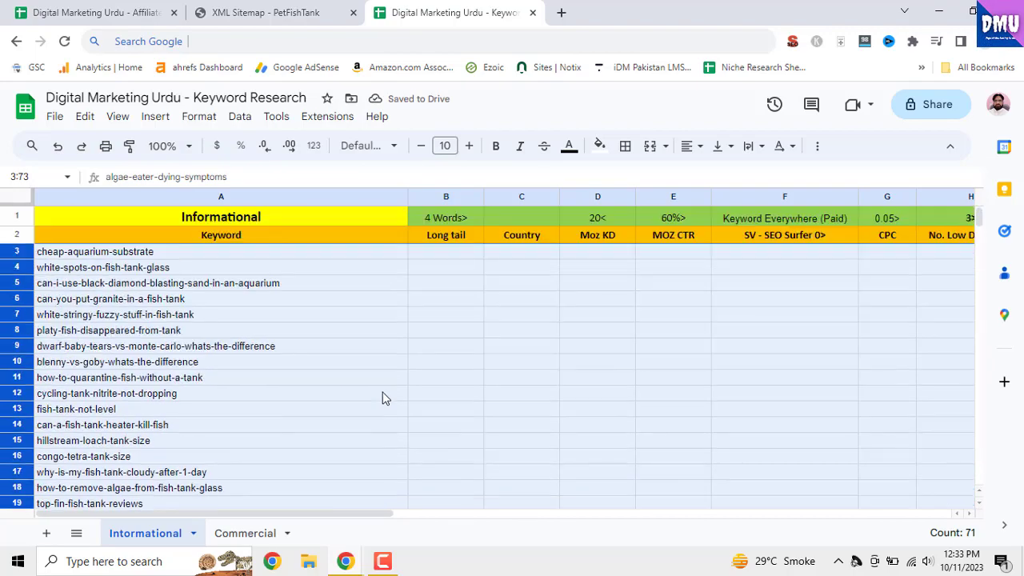
pyautogui.click(343, 345)
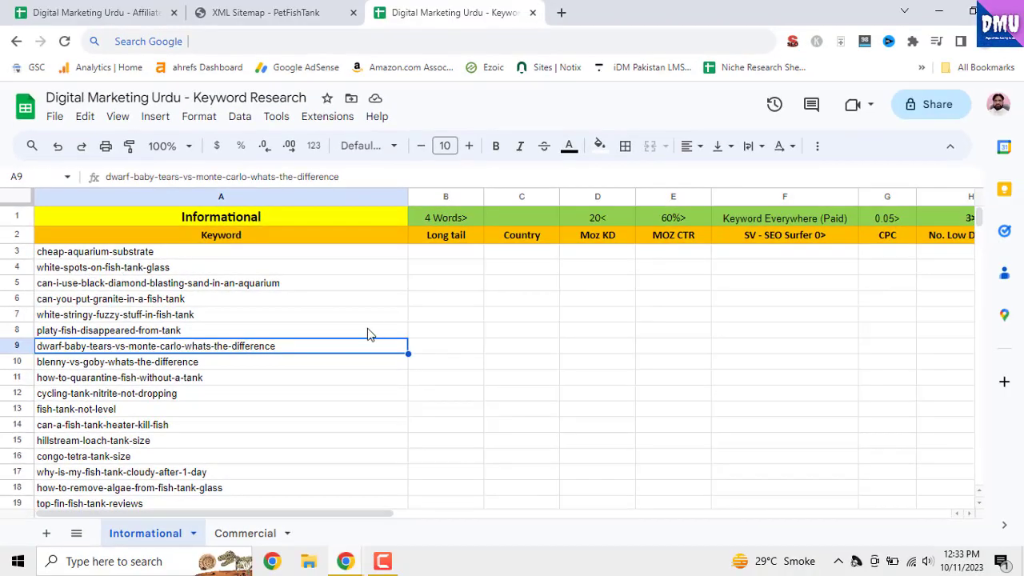
# Replace every hyphen (-) in column A of the Informational sheet with a space using Find and replace
pyautogui.click(265, 200)
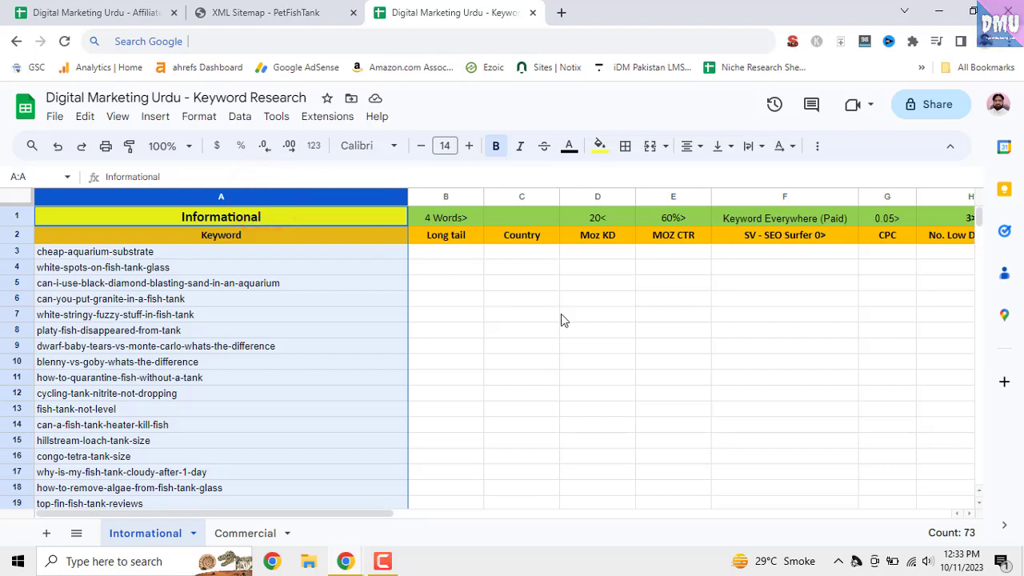
pyautogui.hotkey('ctrl', 'f')
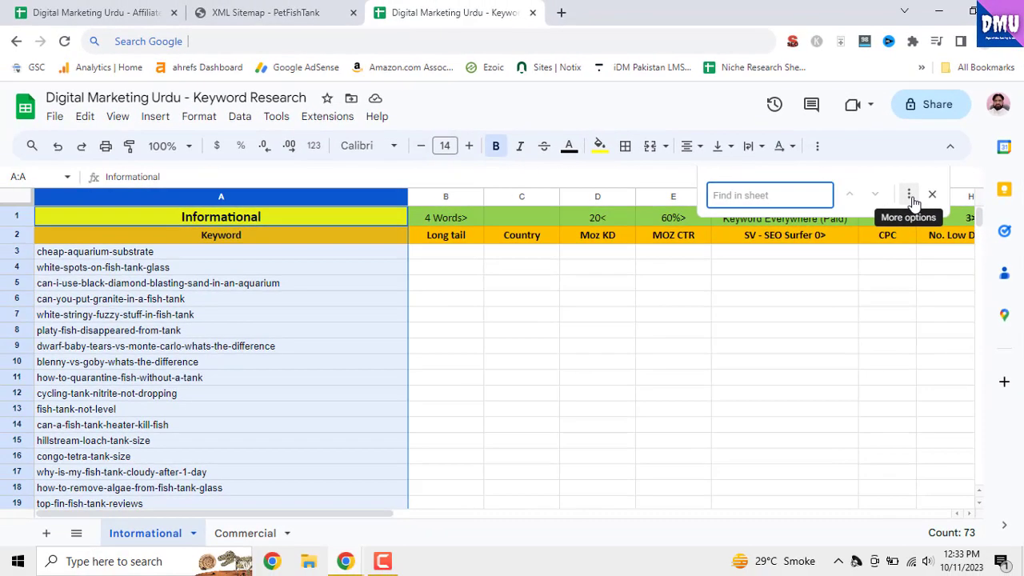
pyautogui.click(911, 199)
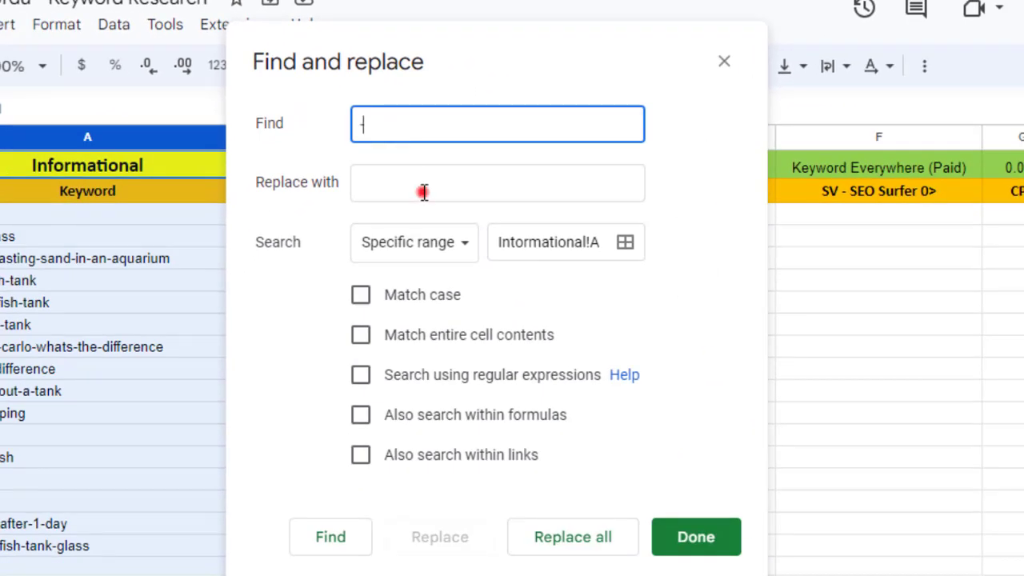
pyautogui.click(423, 191)
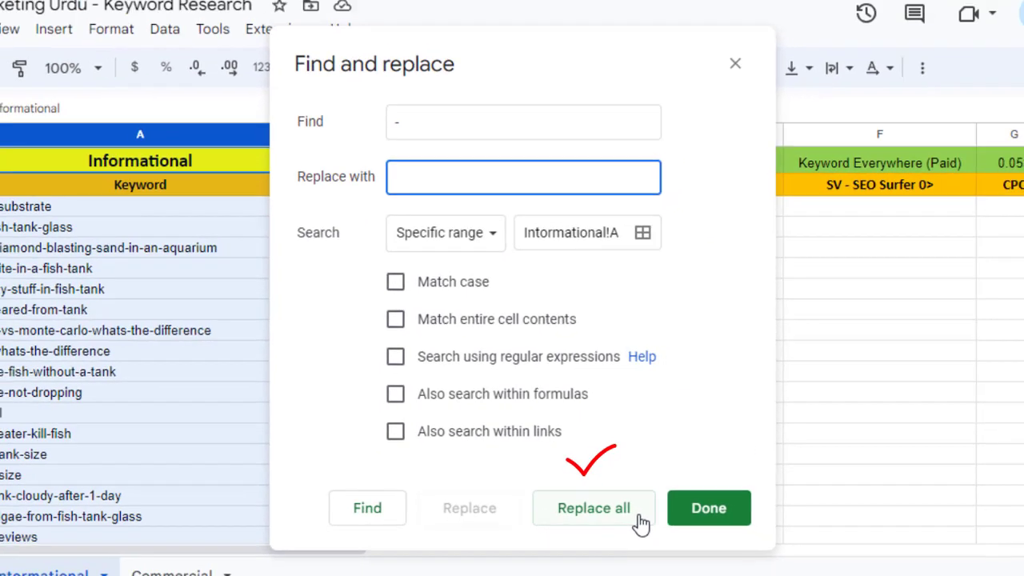
pyautogui.click(631, 524)
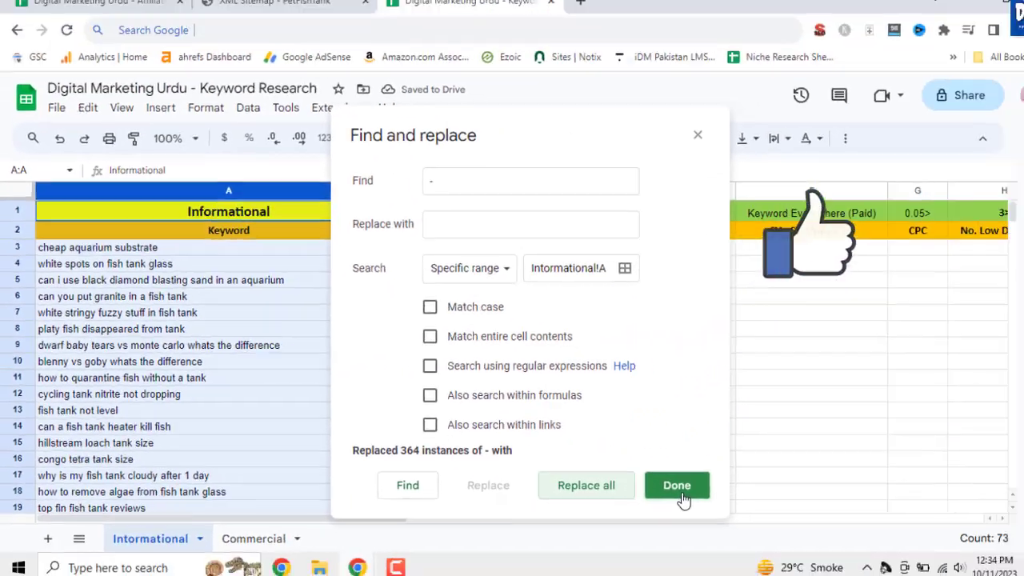
pyautogui.click(660, 486)
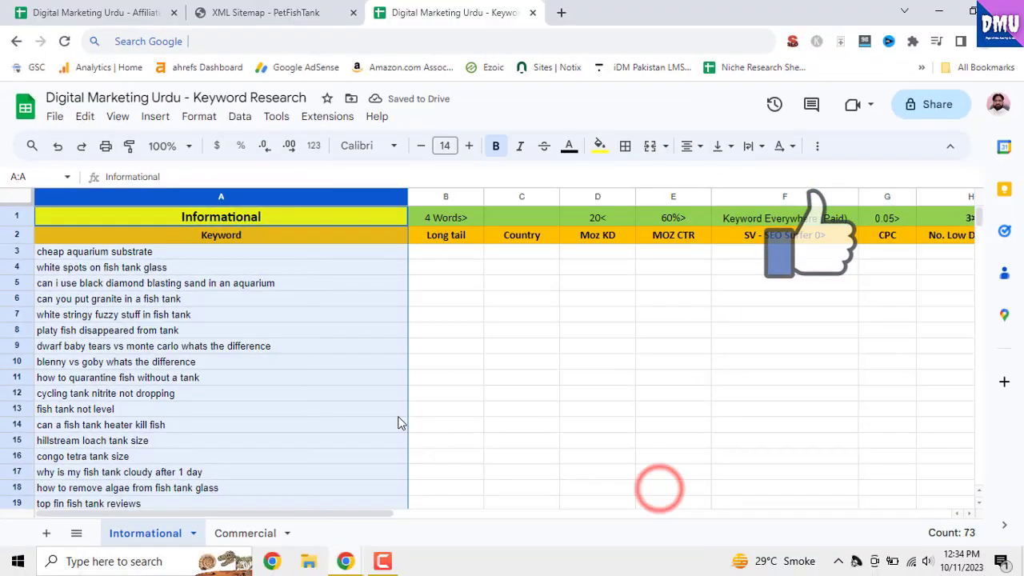
# Review the cleaned keywords in column A from row 3 down to the last filled row
pyautogui.click(380, 381)
pyautogui.scroll(-6, 375, 391)
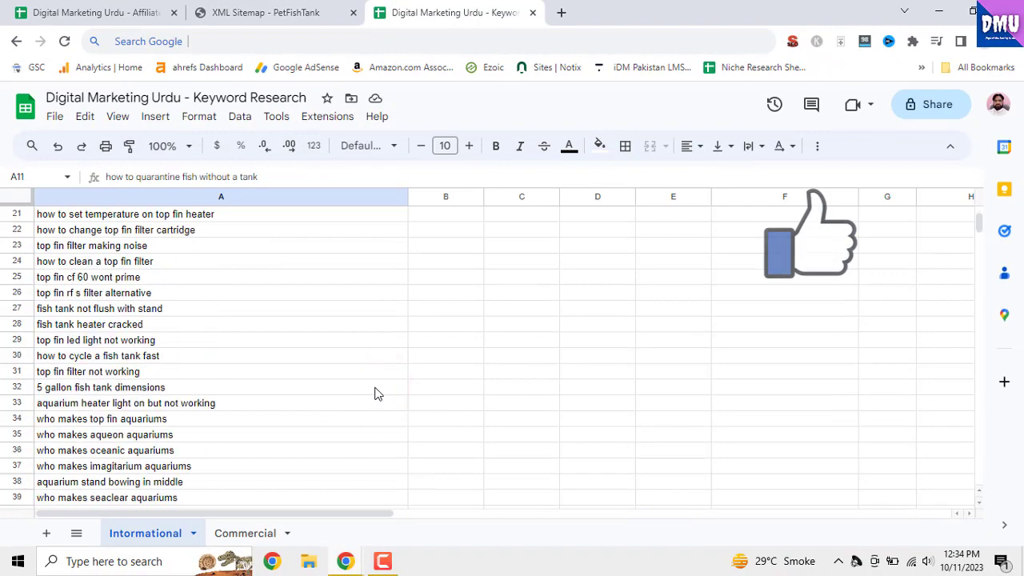
pyautogui.scroll(-15, 375, 393)
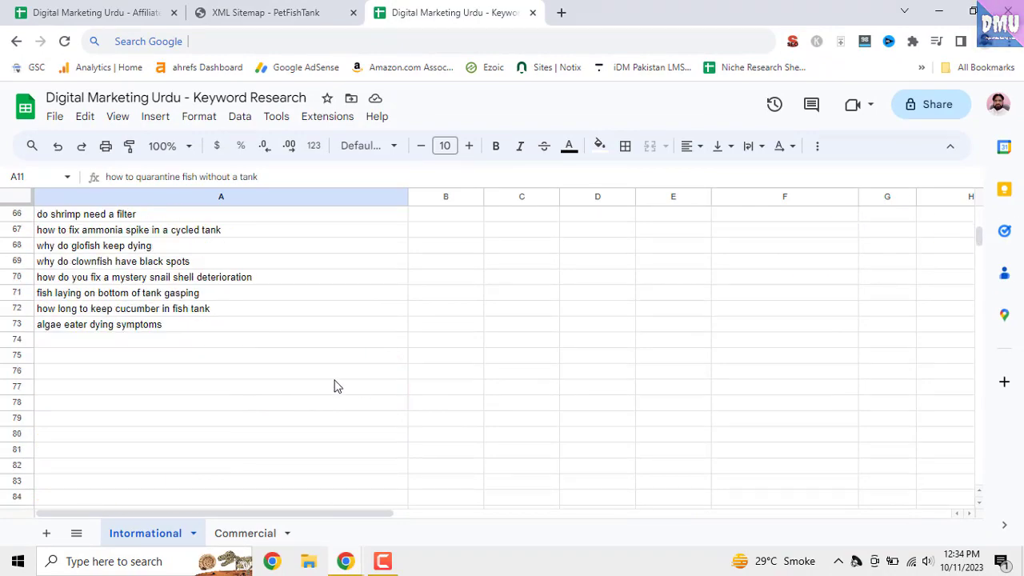
pyautogui.scroll(10, 243, 349)
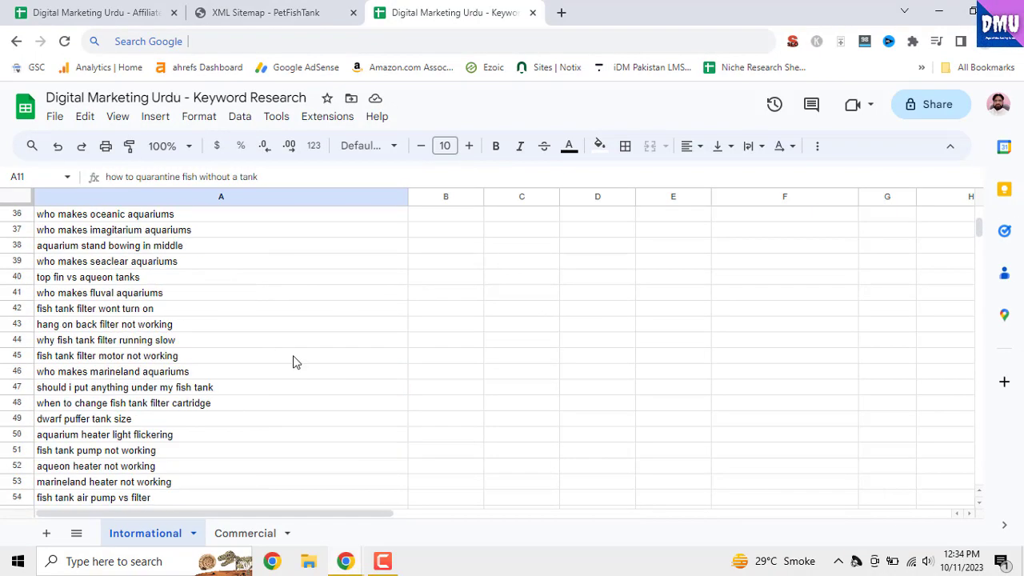
pyautogui.scroll(12, 293, 362)
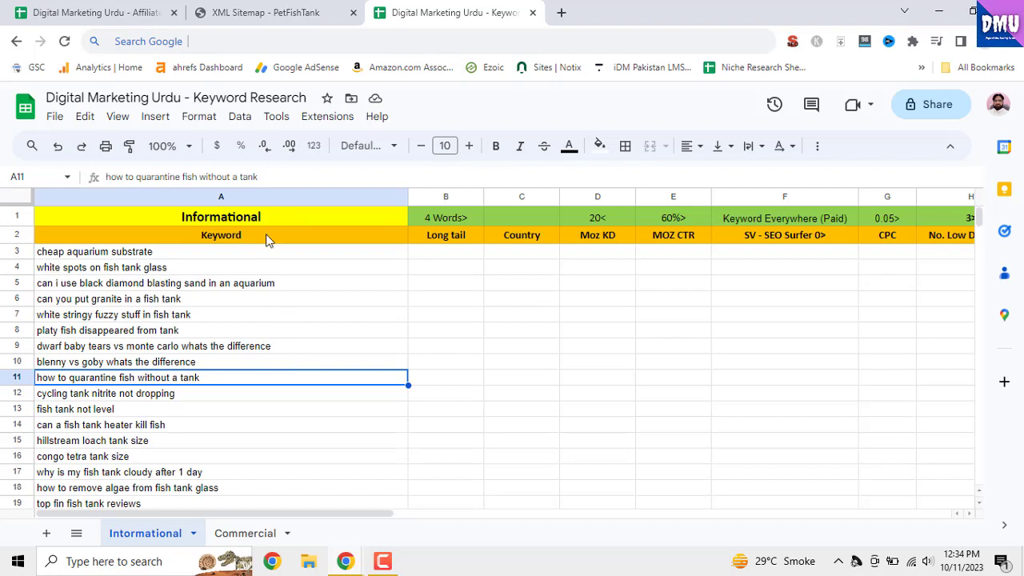
pyautogui.scroll(-10, 308, 322)
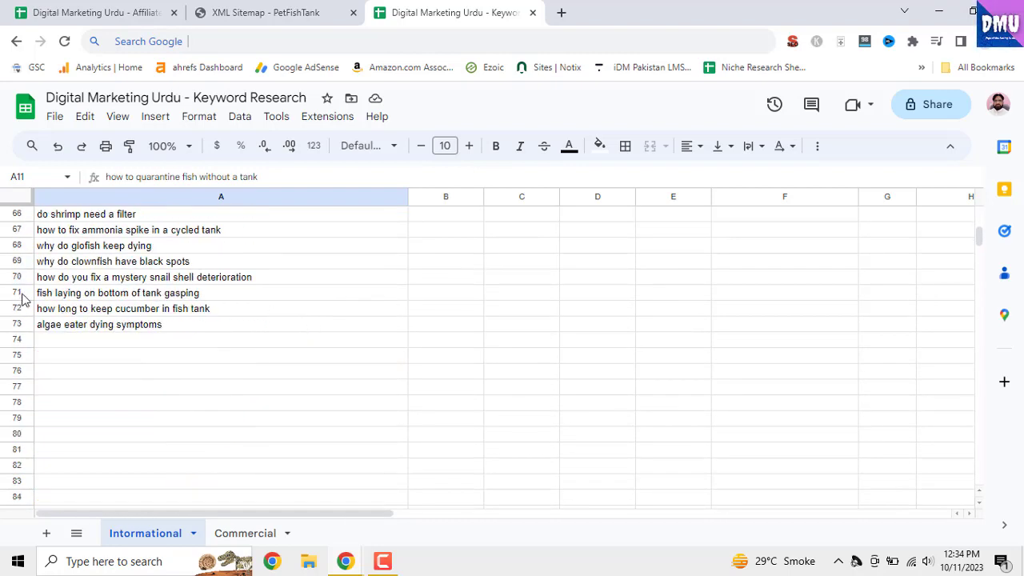
pyautogui.scroll(13, 304, 362)
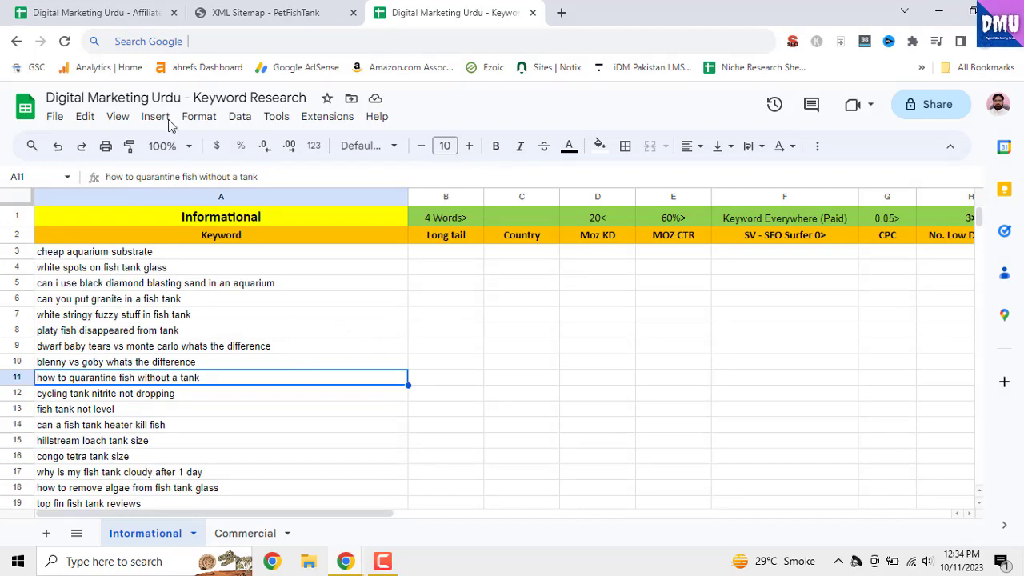
# Look over the low DA site URLs in the Affiliate Niche Research spreadsheet and the petfishtank.com post sitemap
pyautogui.click(86, 7)
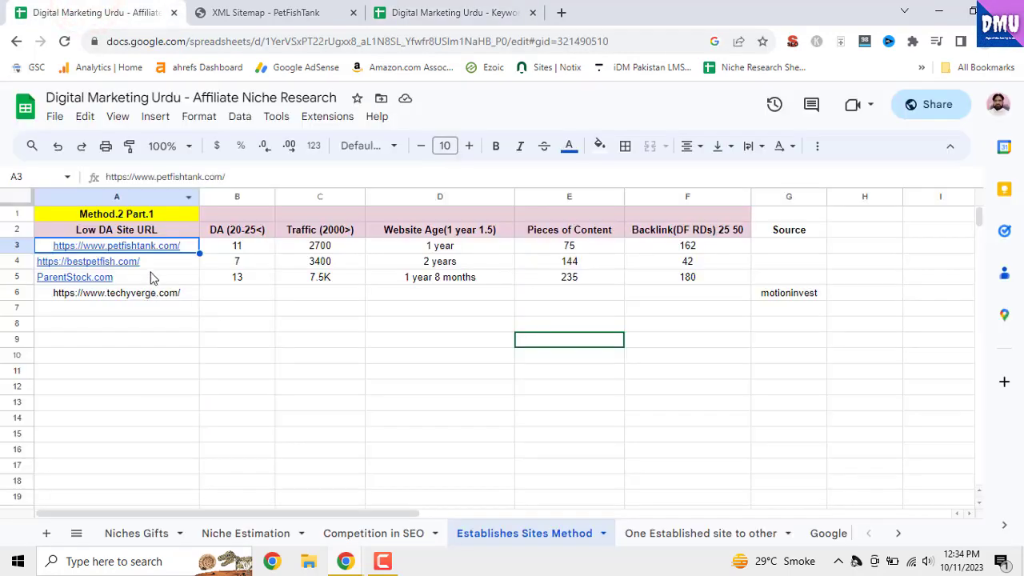
pyautogui.click(149, 262)
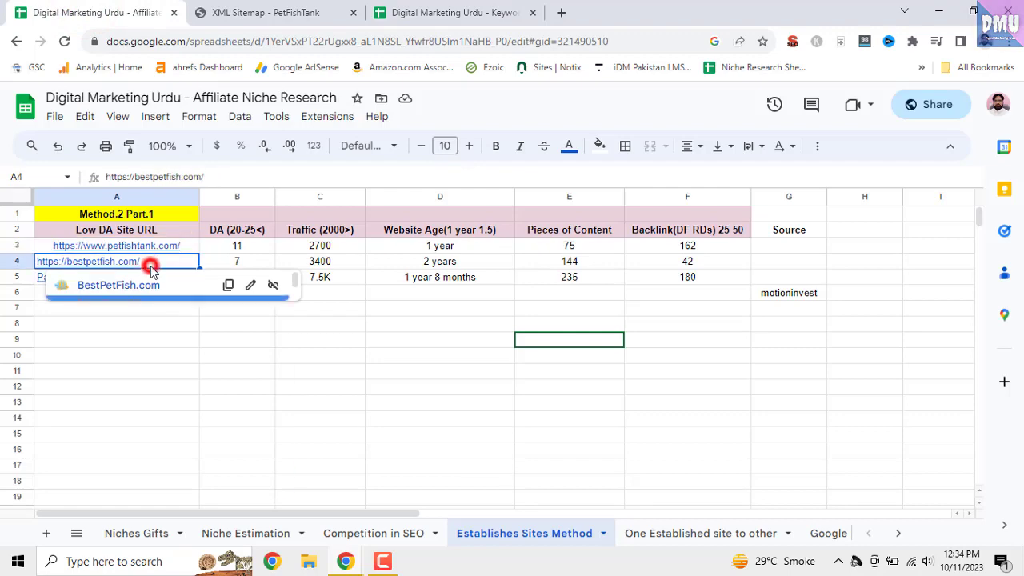
pyautogui.click(443, 404)
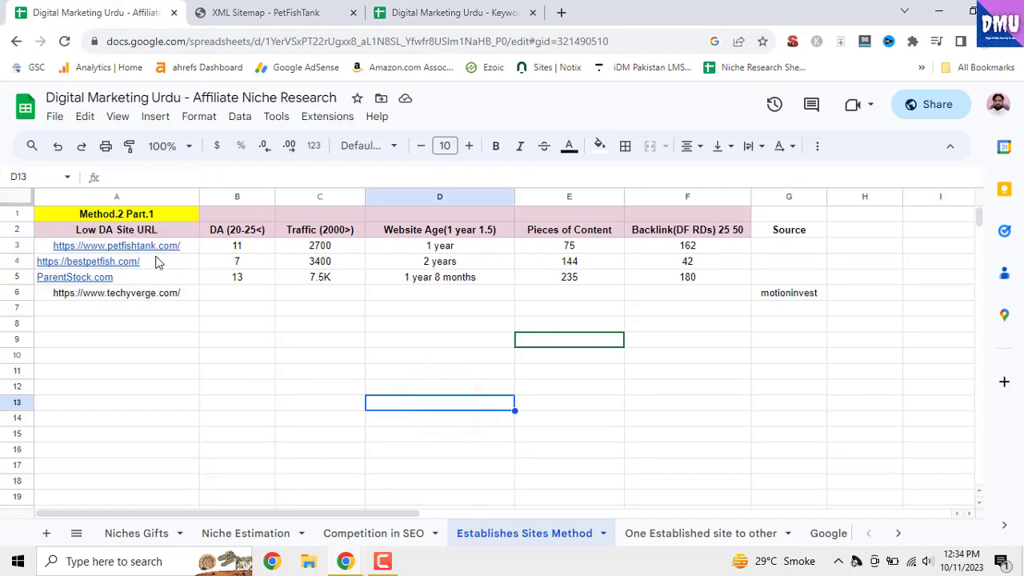
pyautogui.click(316, 13)
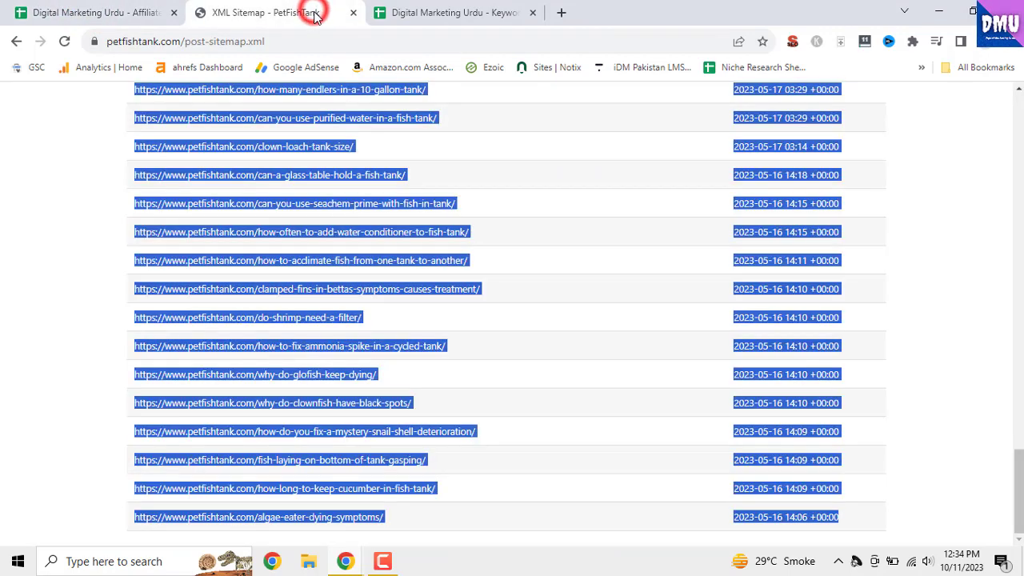
# Return to the Keyword Research spreadsheet and read through the keyword phrases in column A once more
pyautogui.click(408, 16)
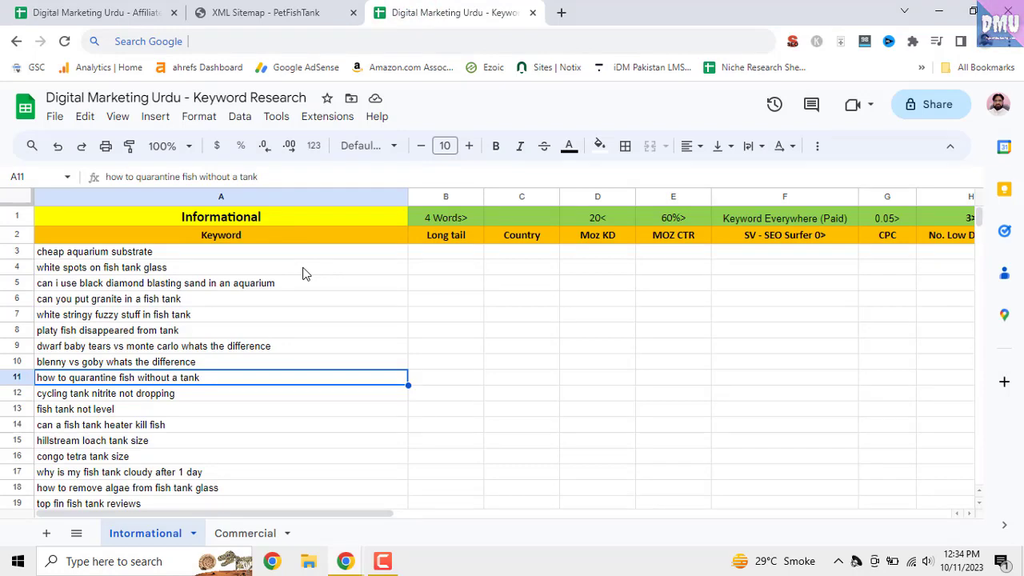
pyautogui.scroll(-10, 290, 402)
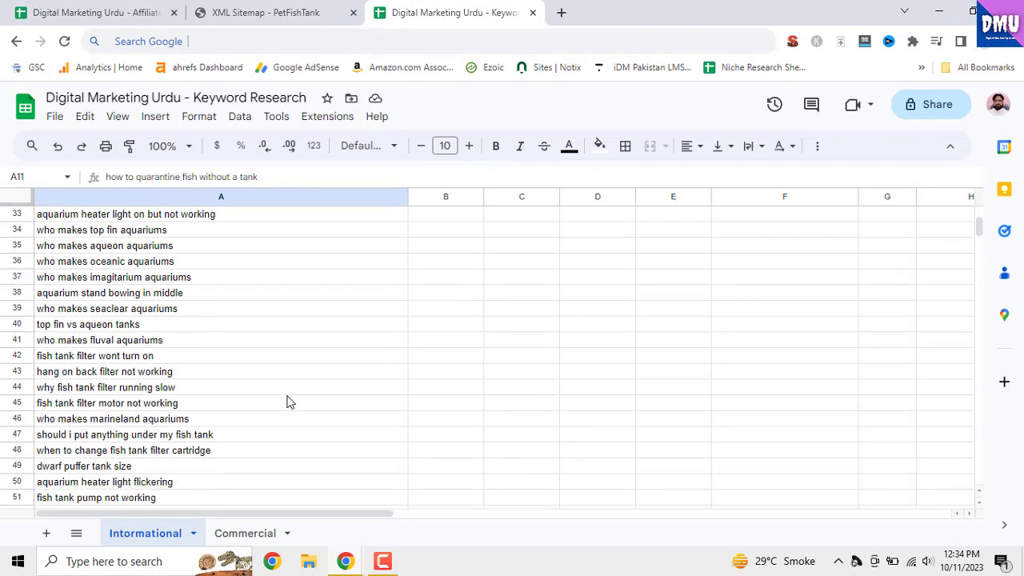
pyautogui.scroll(-9, 292, 398)
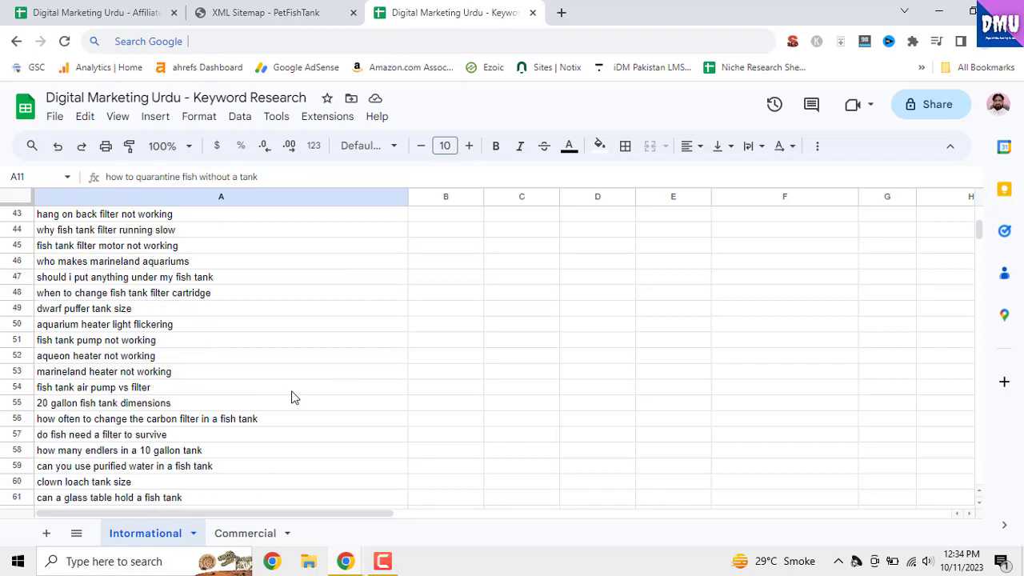
pyautogui.scroll(-5, 292, 397)
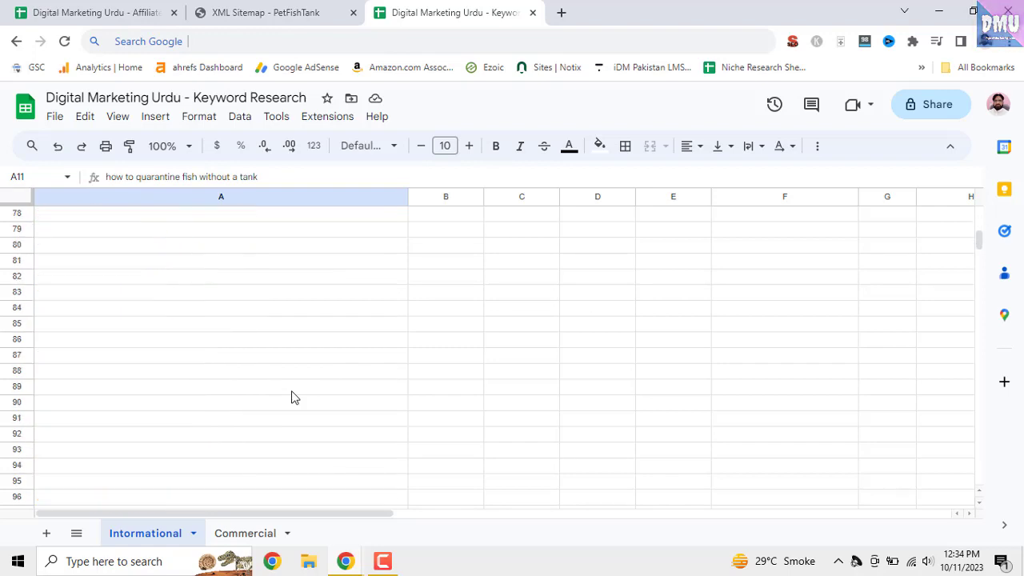
pyautogui.scroll(10, 292, 397)
pyautogui.scroll(11, 292, 397)
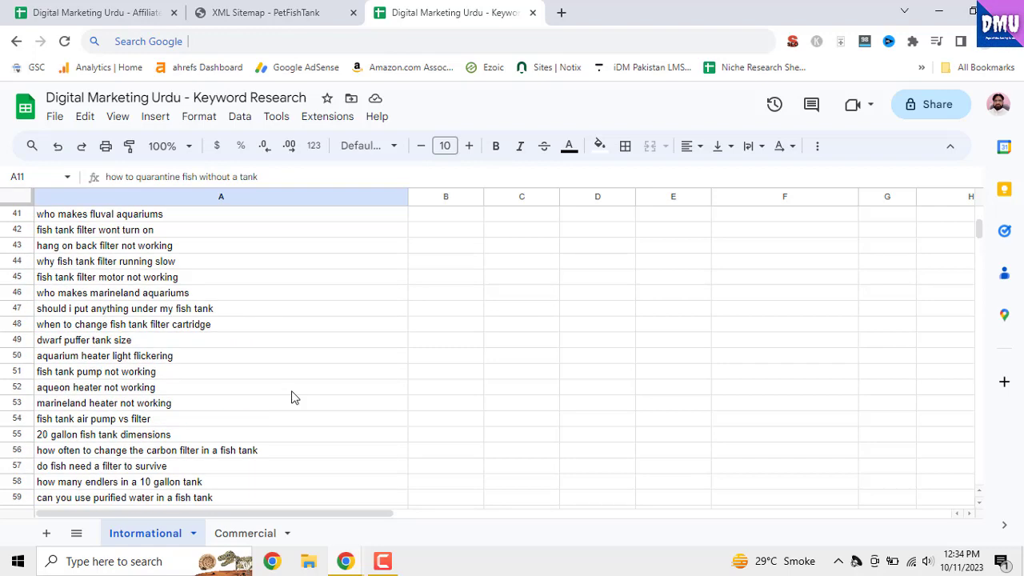
pyautogui.scroll(4, 292, 397)
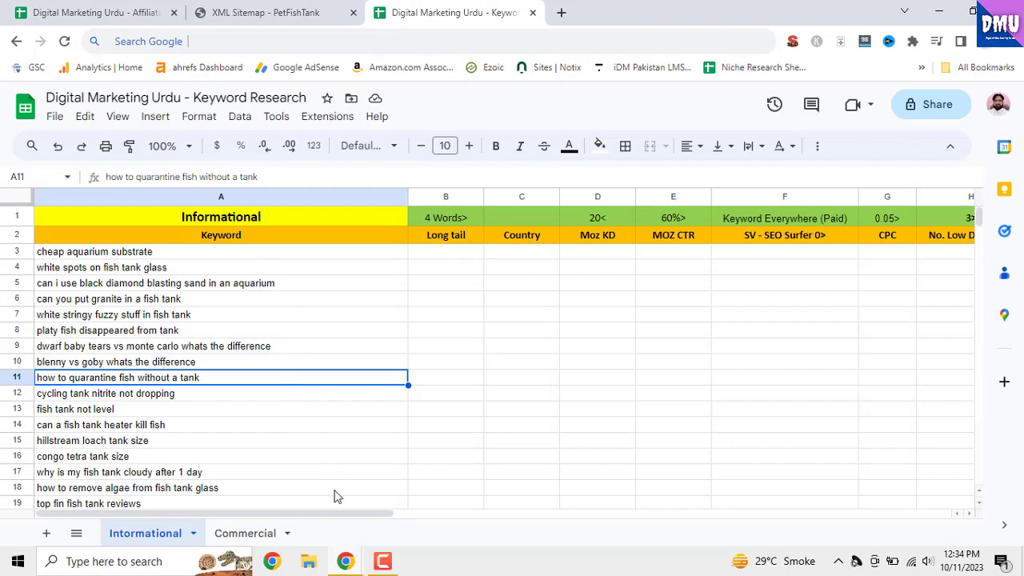
pyautogui.moveTo(341, 513); pyautogui.dragTo(275, 504)
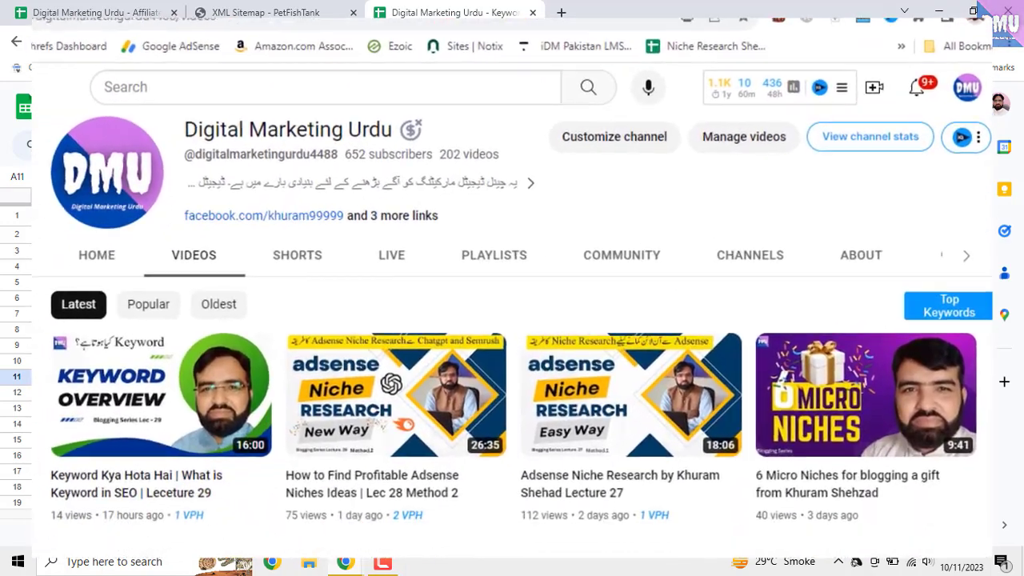
pyautogui.scroll(-2, 512, 320)
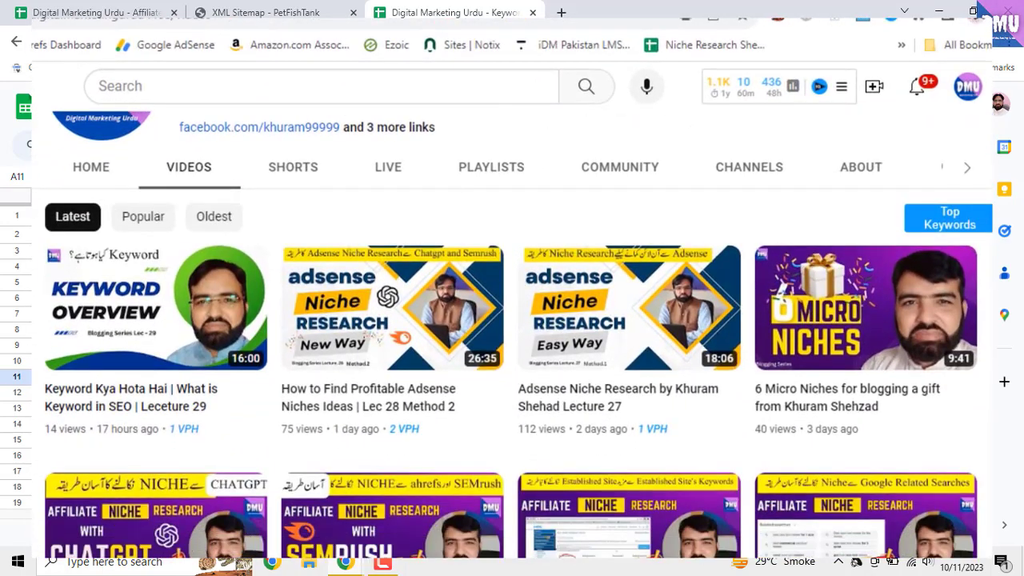